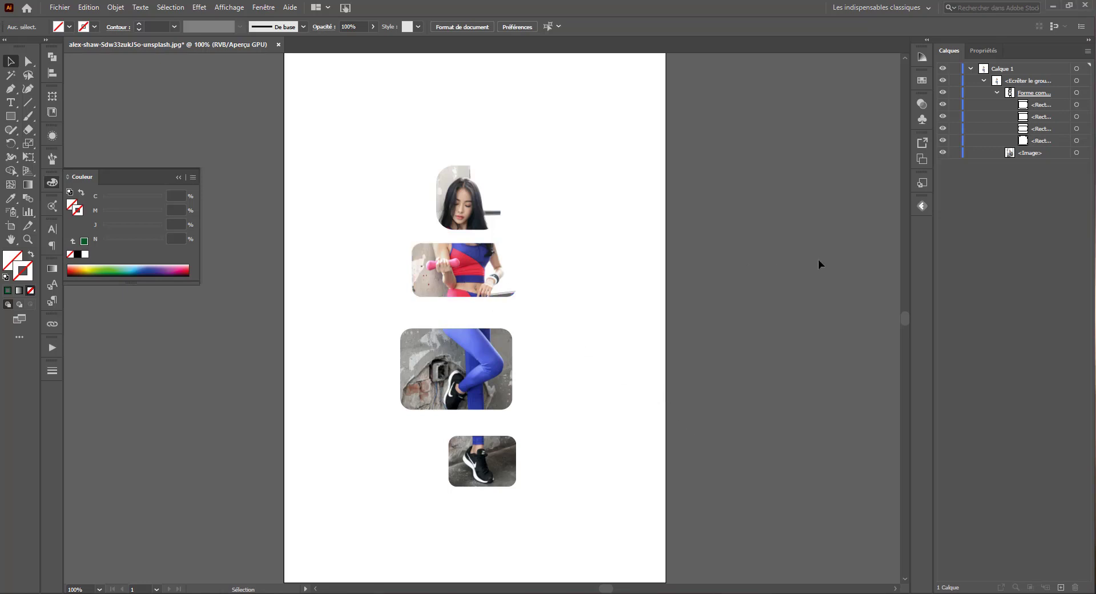
Select the photo inside the clipping group and shift it slightly within the four rounded mask shapes.
click(464, 225)
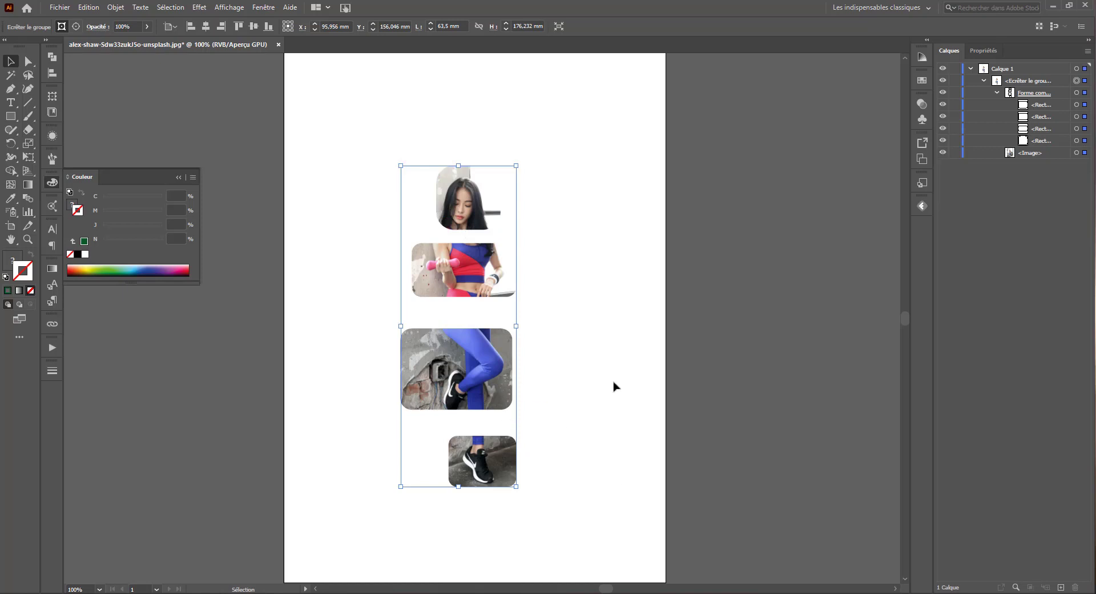
click(1076, 152)
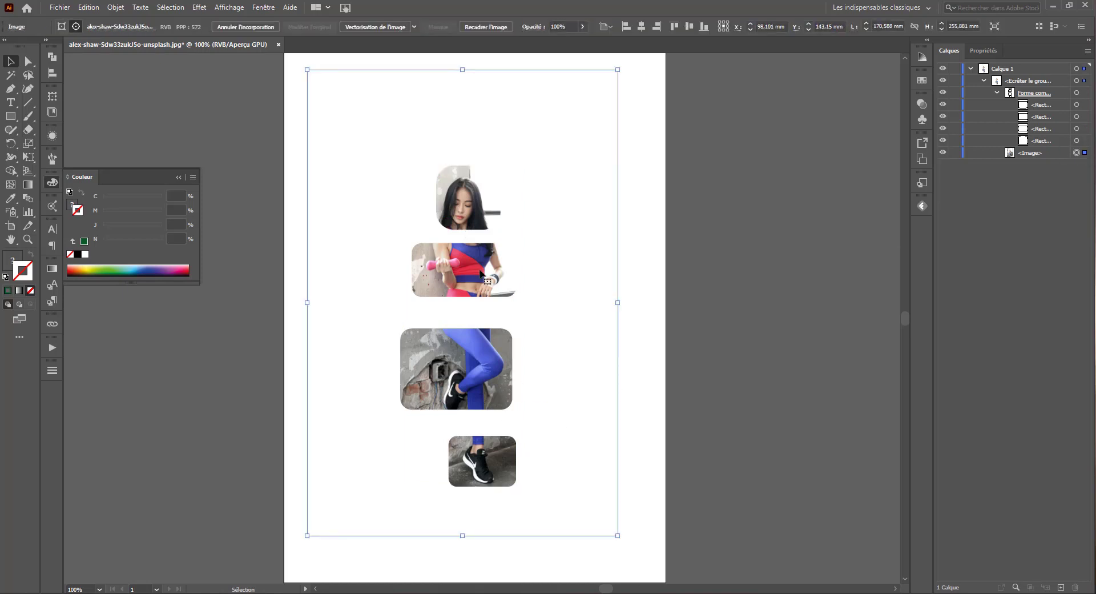
mouse_move(454, 270)
mouse_down()
mouse_move(513, 280)
mouse_move(448, 279)
mouse_move(461, 264)
mouse_up()
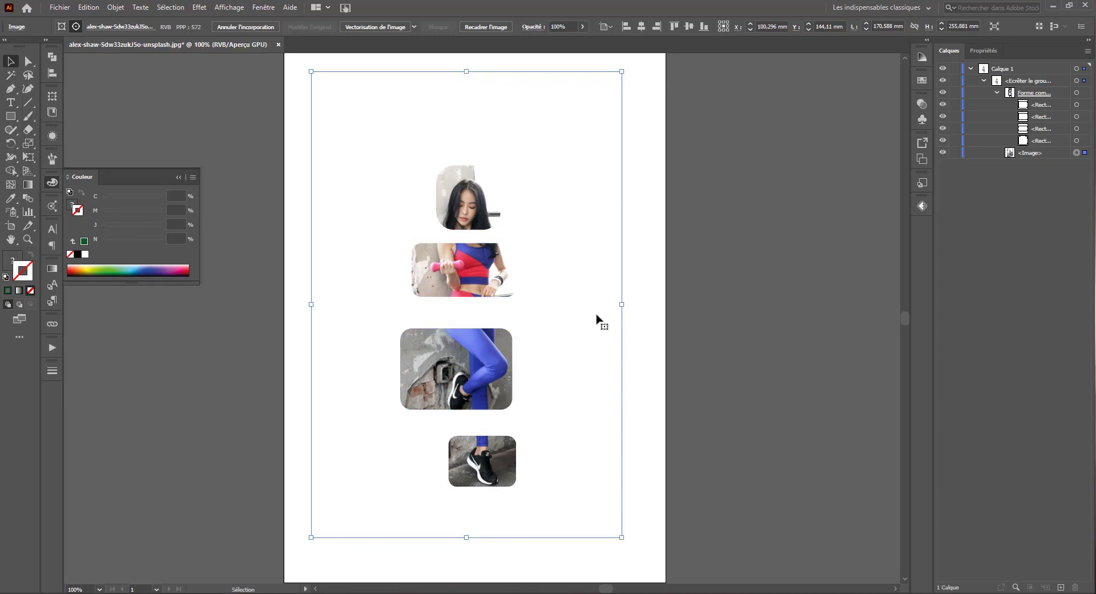
click(664, 316)
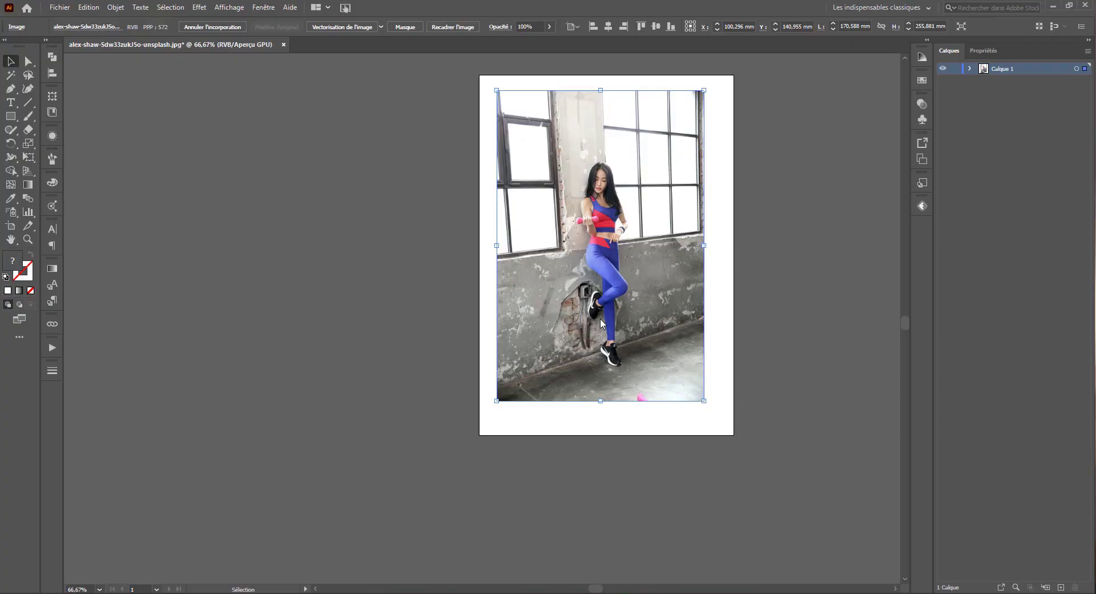
Draw a square about 70 mm per side over the upper part of the photo and fill it with red e20000.
key(ctrl+1)
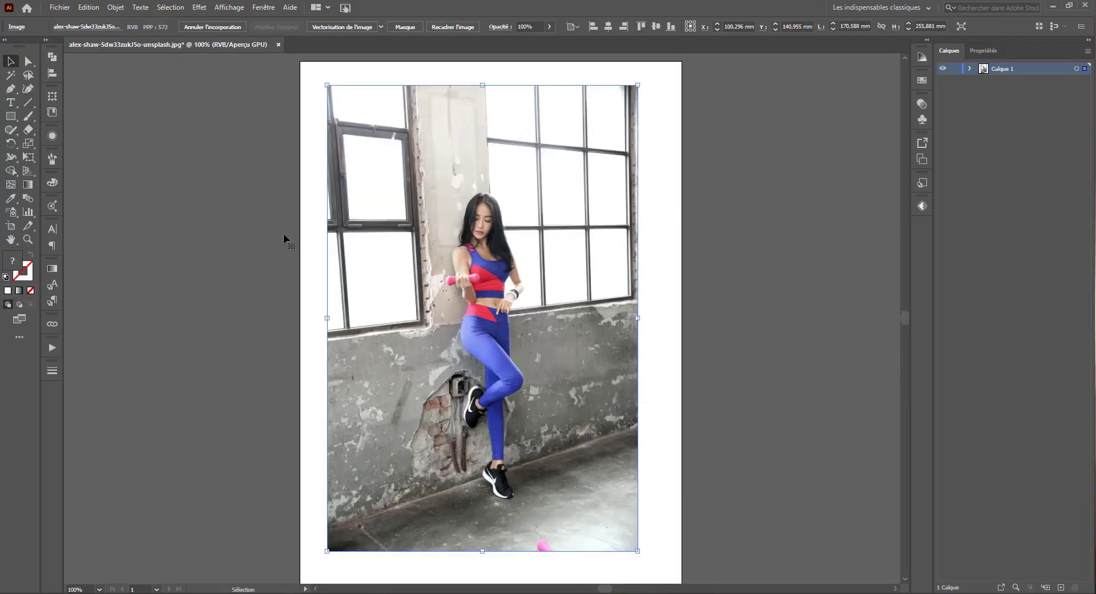
click(10, 116)
mouse_move(437, 181)
mouse_down()
mouse_move(577, 317)
mouse_move(565, 309)
mouse_up()
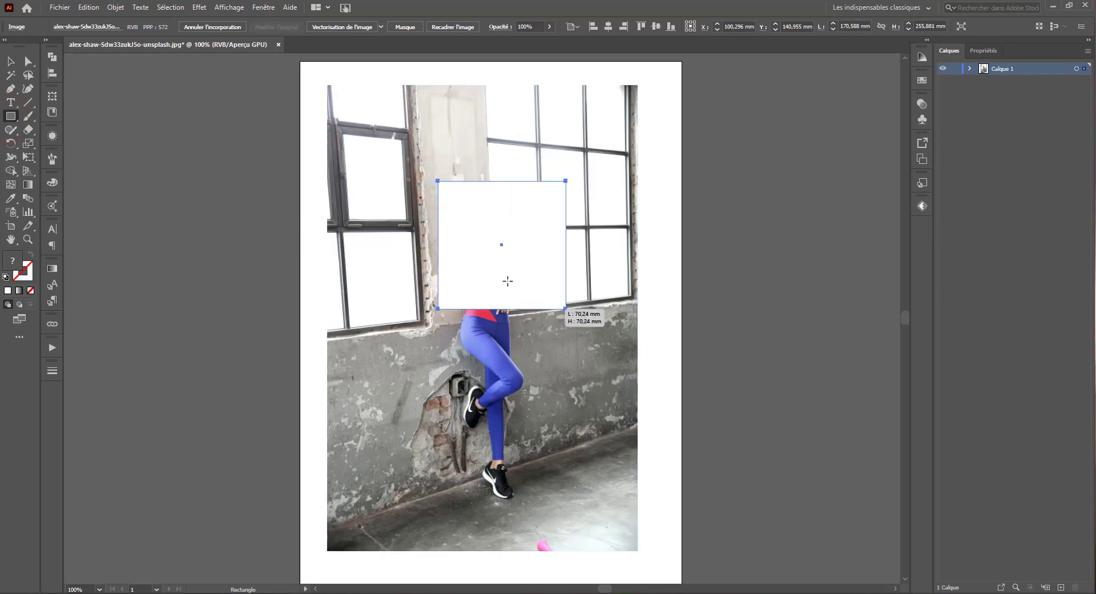
click(20, 260)
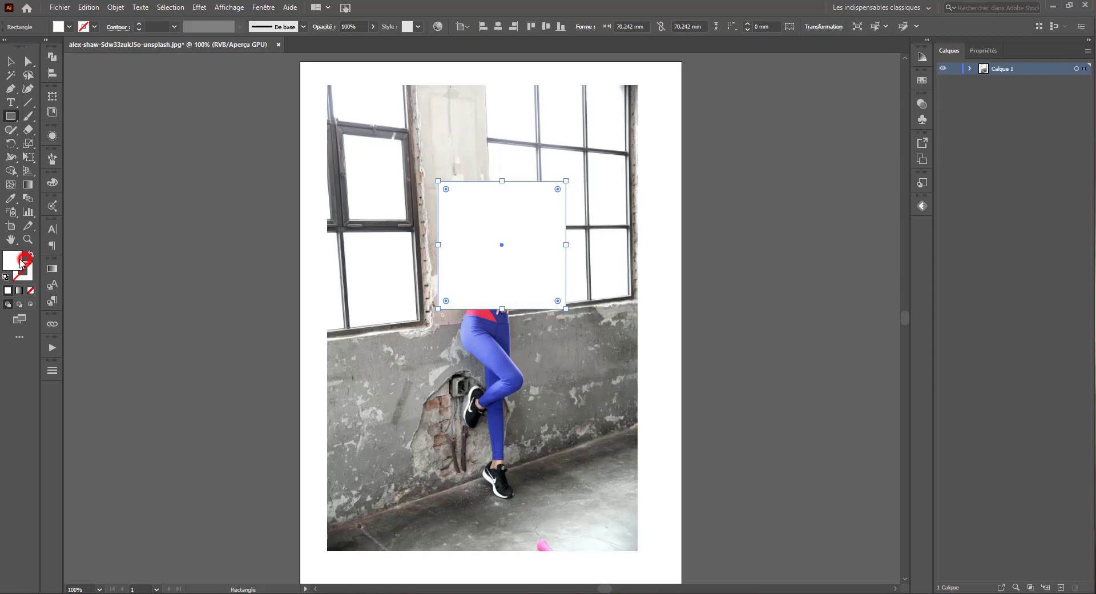
double_click(19, 264)
drag(765, 252, 795, 207)
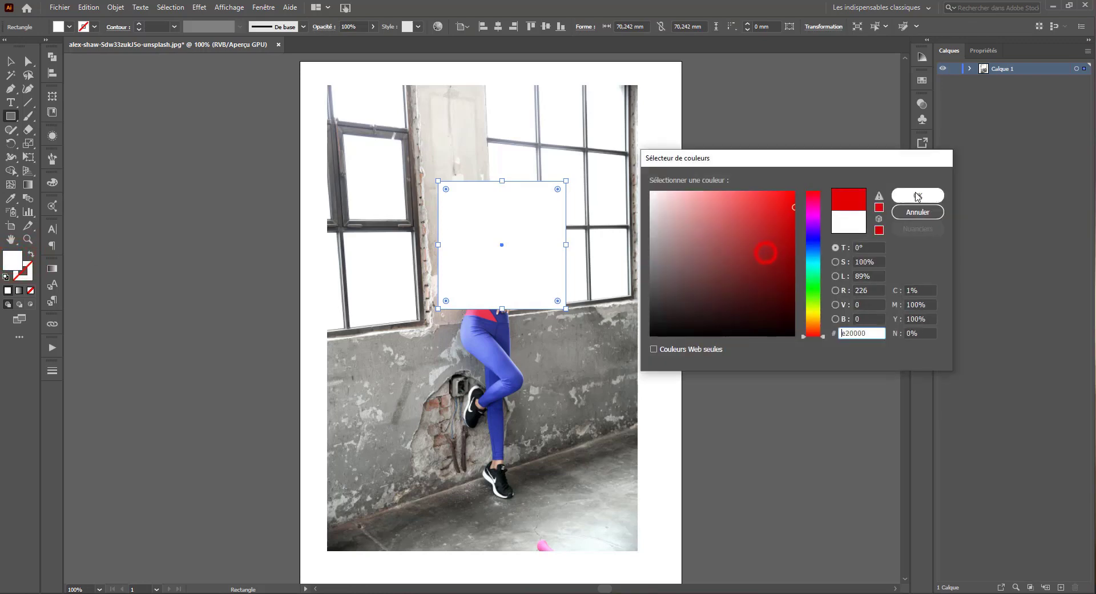
click(917, 196)
Move the red square up so it covers the woman's head and upper body.
click(10, 61)
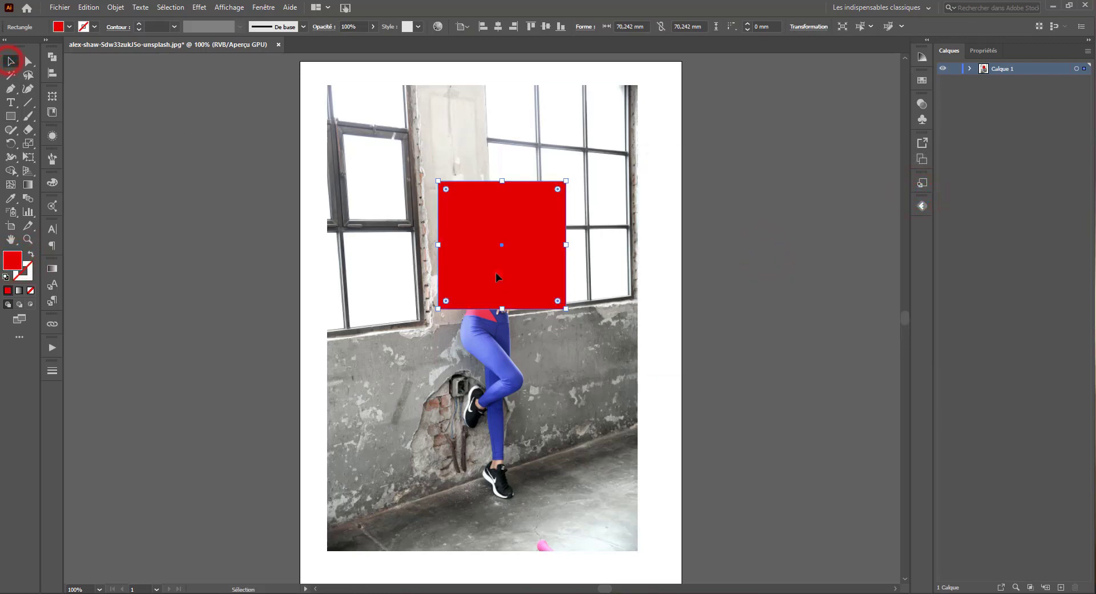
drag(495, 273, 474, 245)
click(669, 159)
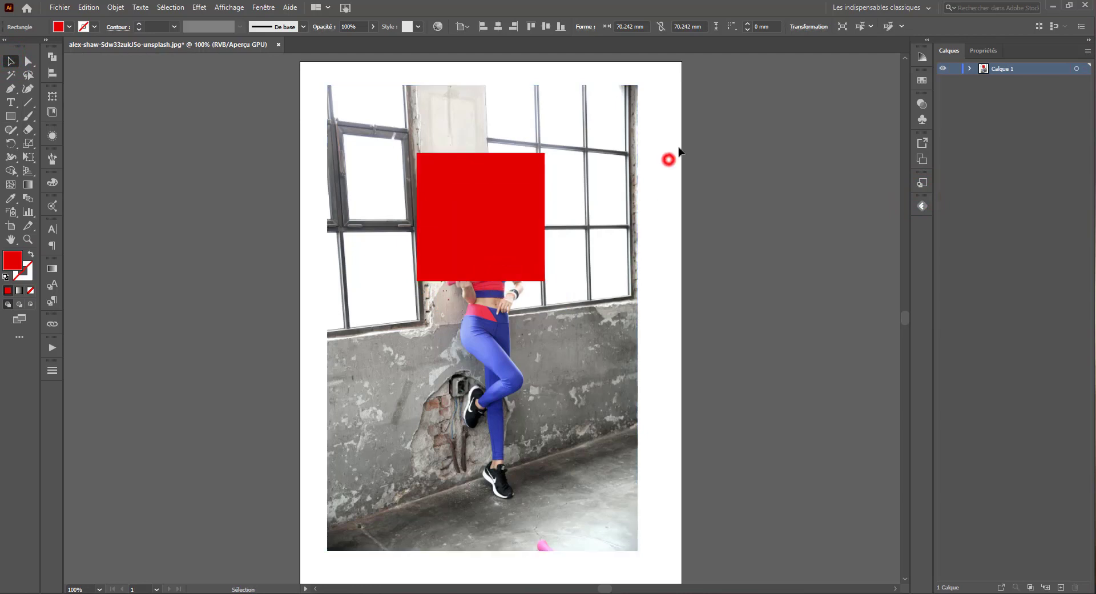
Select the red square together with the photo and create a clipping mask from them.
drag(679, 150, 388, 283)
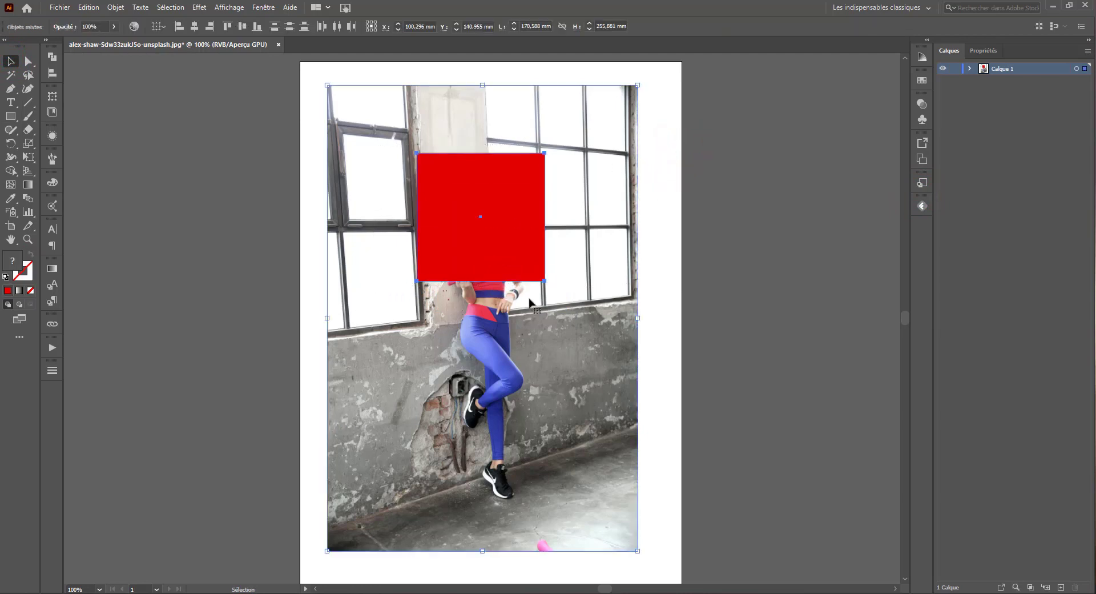
right_click(514, 253)
click(579, 354)
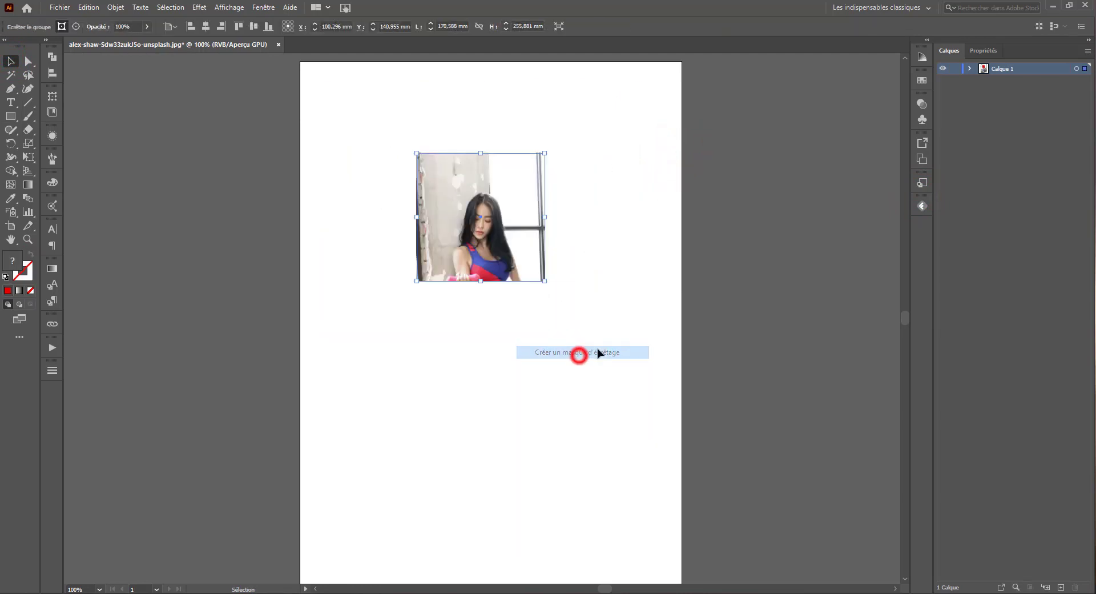
click(635, 270)
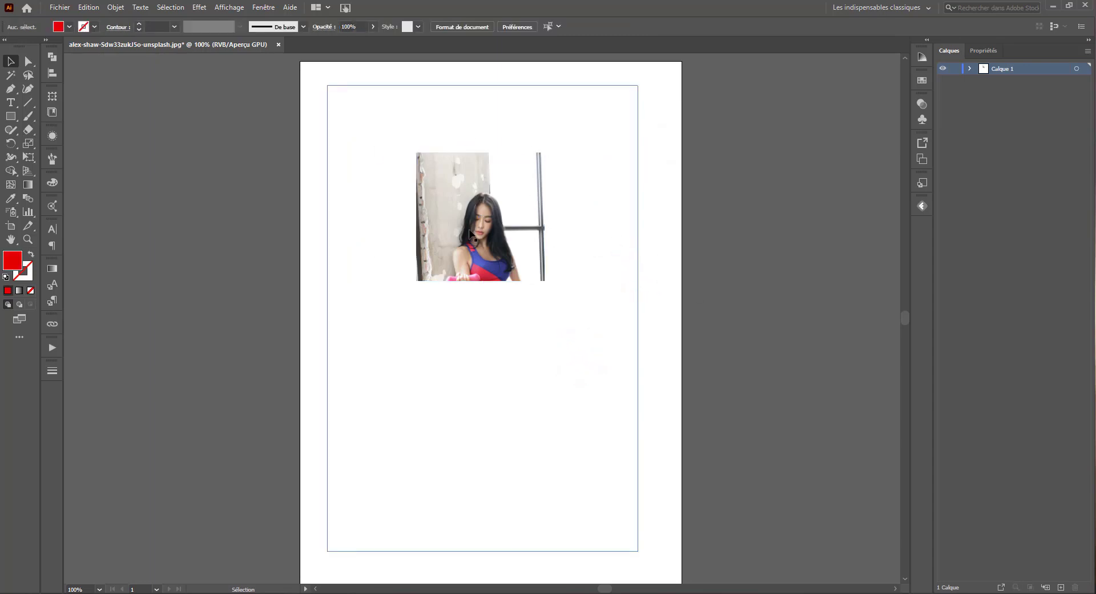
Expand the clipping group, reposition the photo inside it, and enlarge the masking rectangle to about 83 by 95 mm.
click(970, 68)
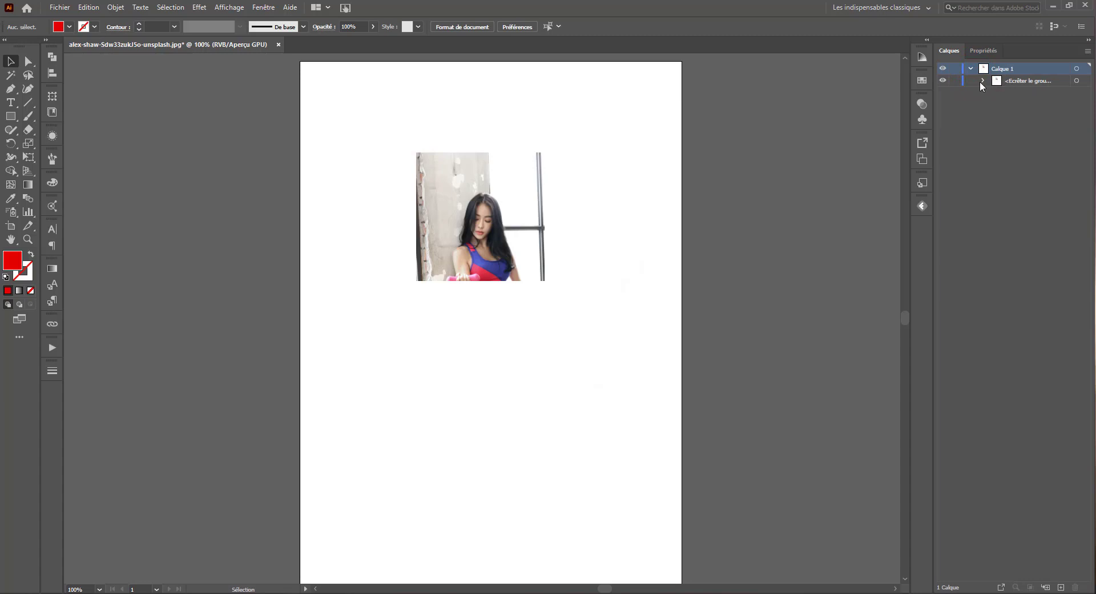
click(983, 81)
click(1057, 95)
click(1031, 105)
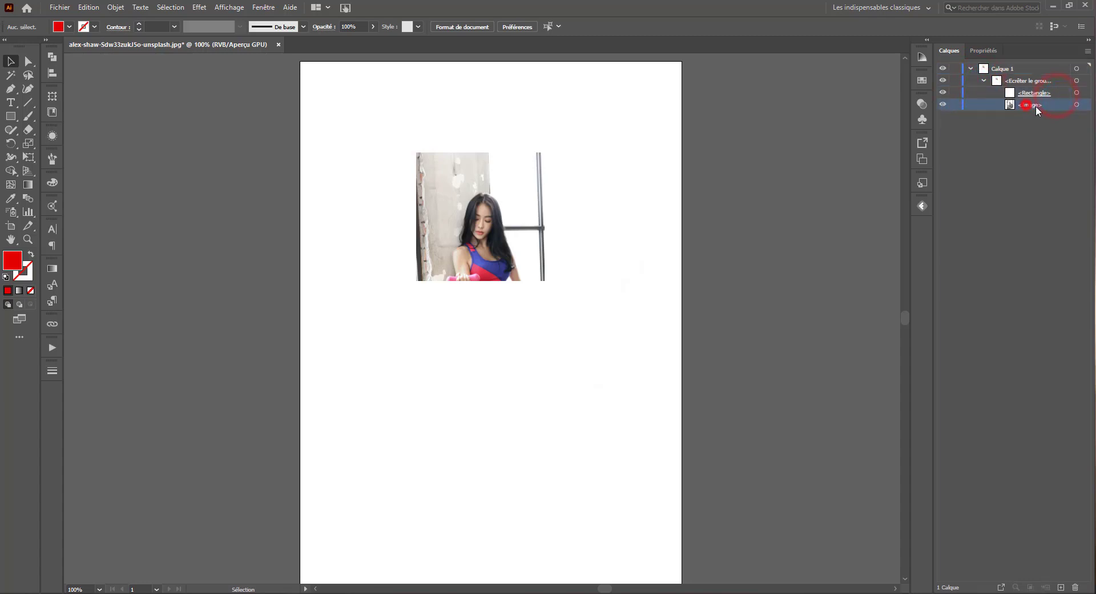
click(1076, 105)
drag(504, 244, 569, 328)
click(1077, 93)
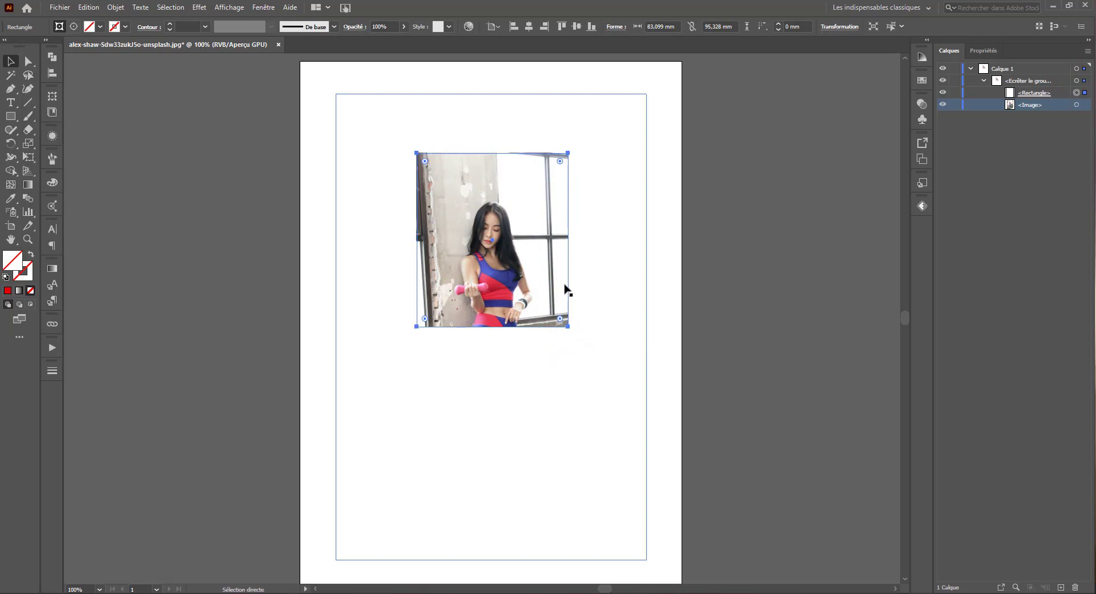
Undo the edits inside the clipping group and the clipping mask itself.
key(ctrl+z)
key(ctrl+z)
key(ctrl+z)
key(ctrl+z)
key(ctrl+z)
key(ctrl+z)
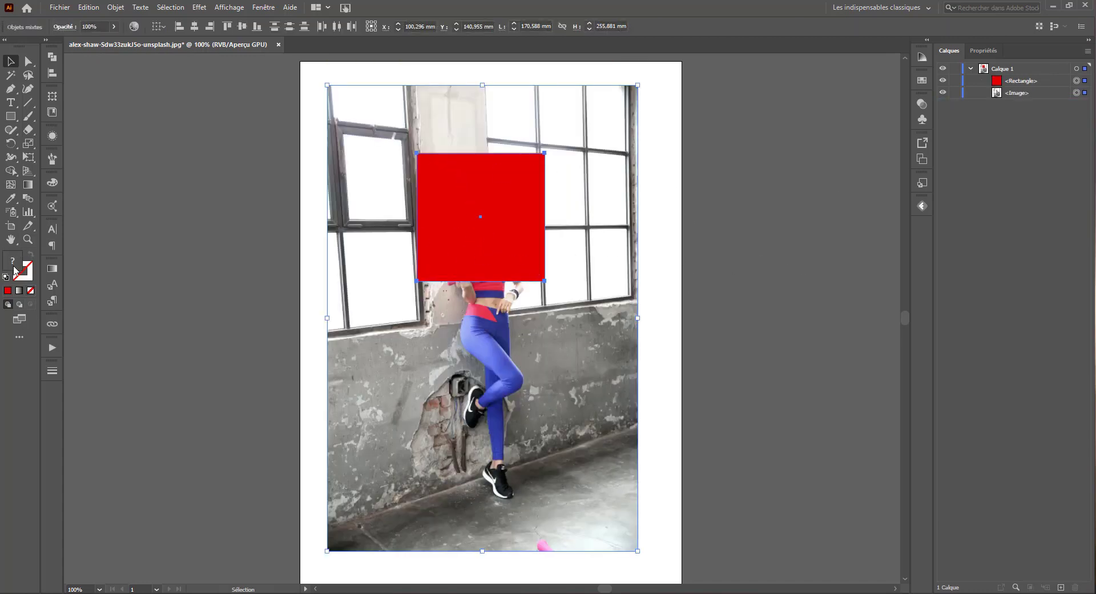
Swap the red square's fill and stroke colours and set the stroke weight to 5 pt.
click(503, 206)
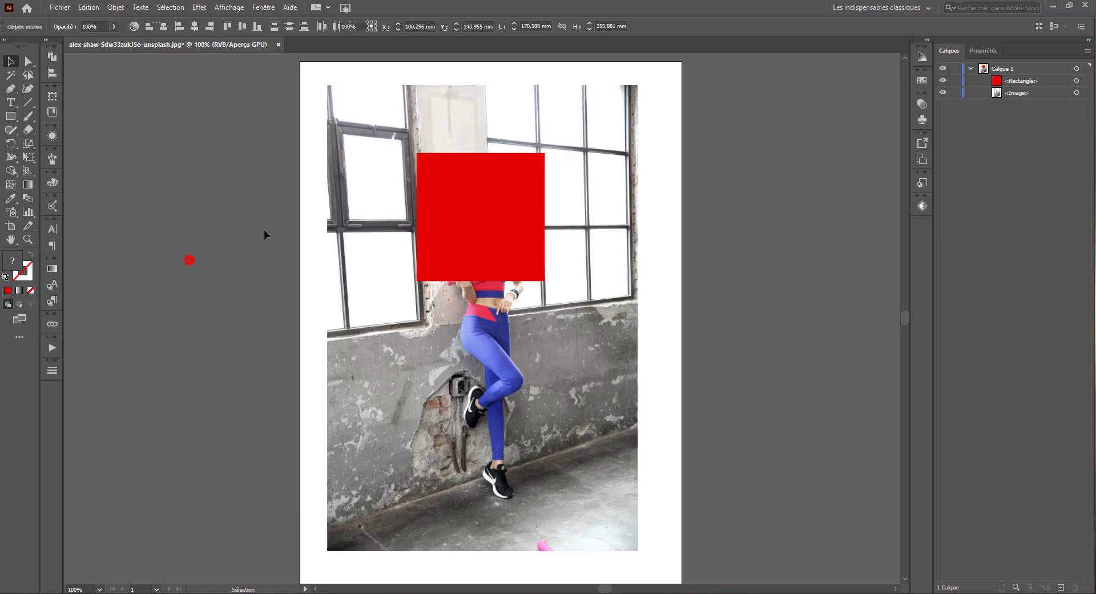
click(31, 254)
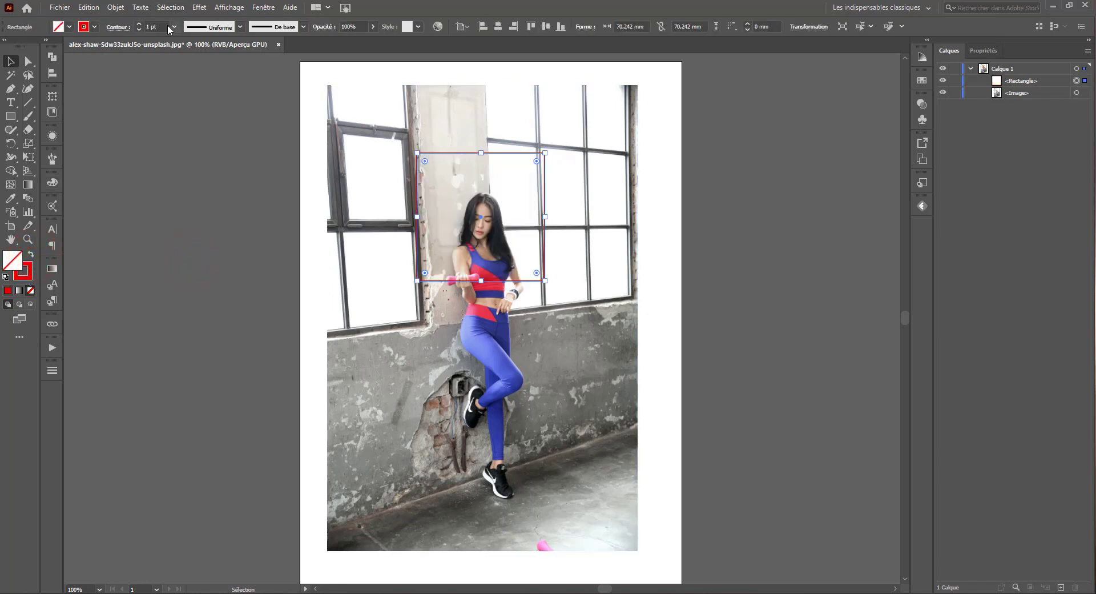
click(138, 24)
click(138, 24)
click(138, 24)
click(138, 24)
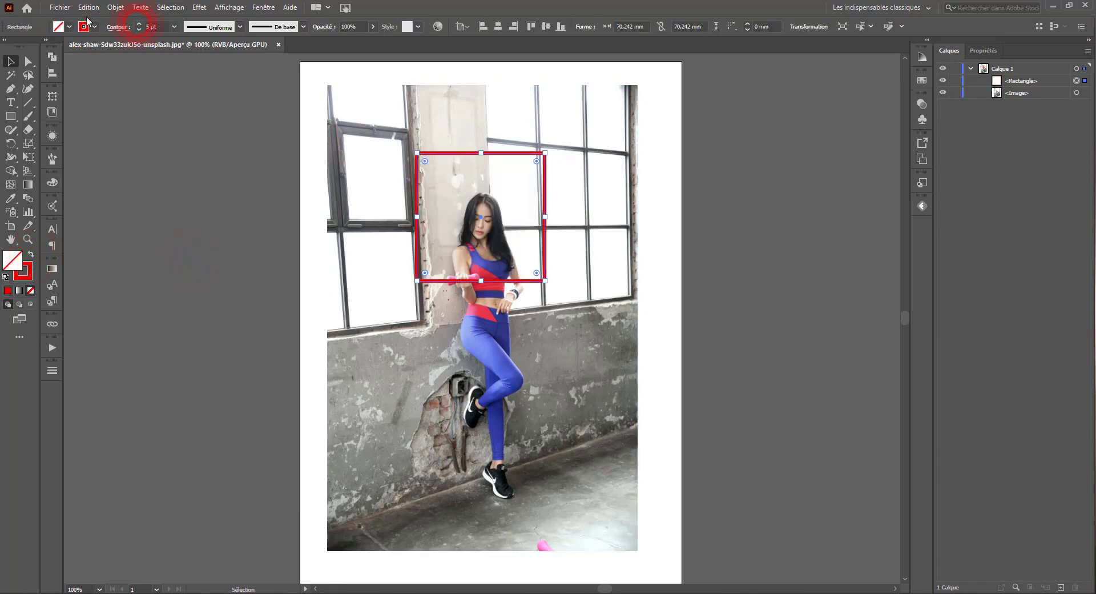
Set the square's stroke colour to C 0, M 100, Y 100, K 0 and deselect it.
click(25, 274)
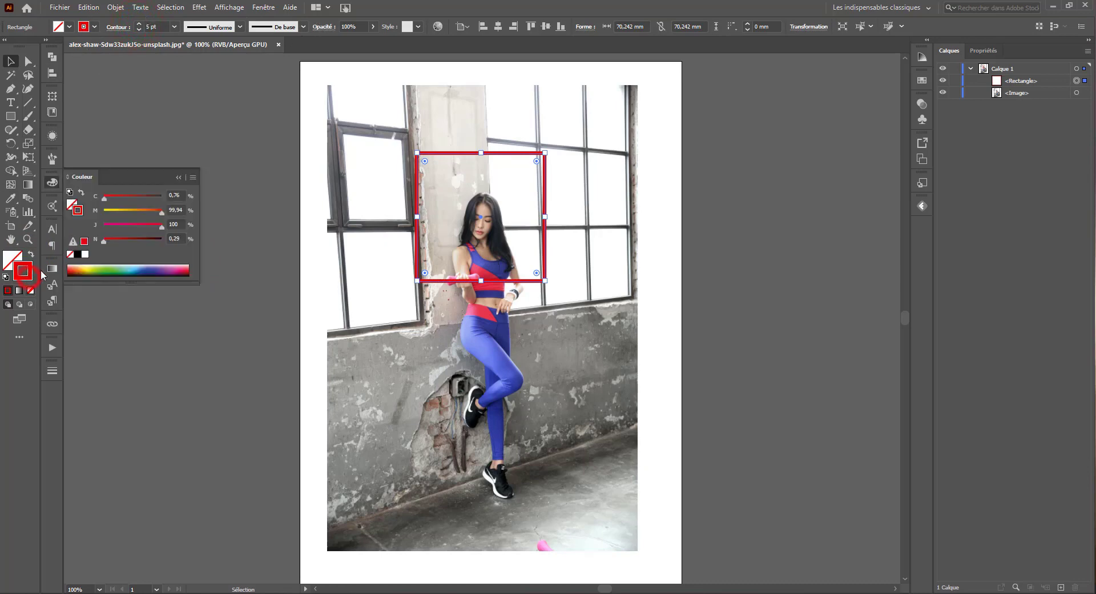
click(85, 254)
mouse_move(123, 225)
mouse_down()
mouse_move(165, 224)
mouse_move(164, 210)
mouse_up()
click(105, 81)
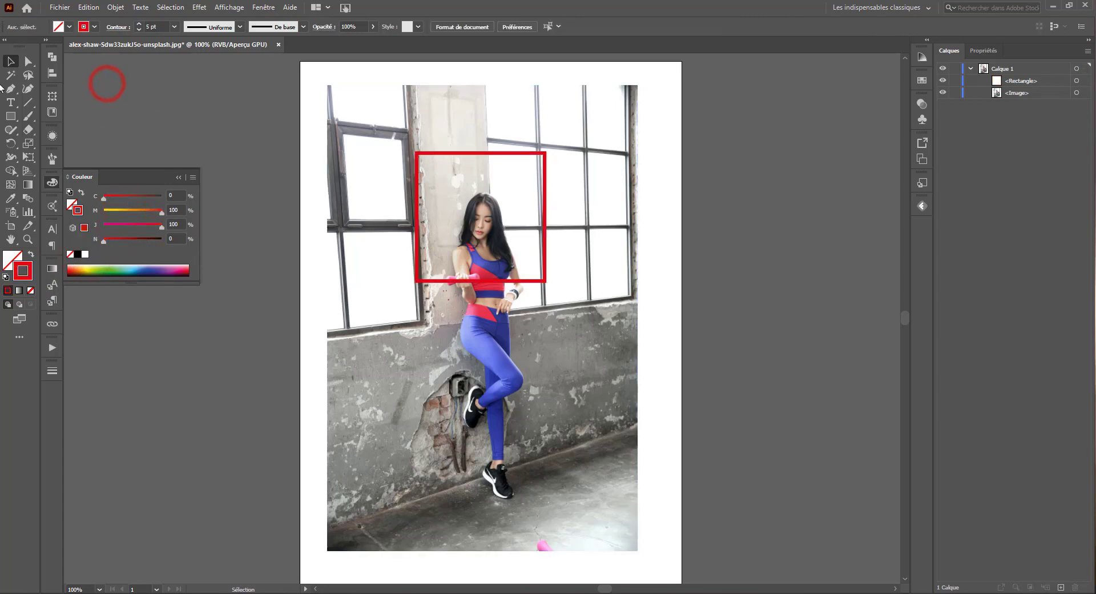
Scale the red square frame down to about 35 mm per side and position it around the woman's head.
scroll(425, 277, up, 2)
key(ctrl+plus)
key(ctrl+plus)
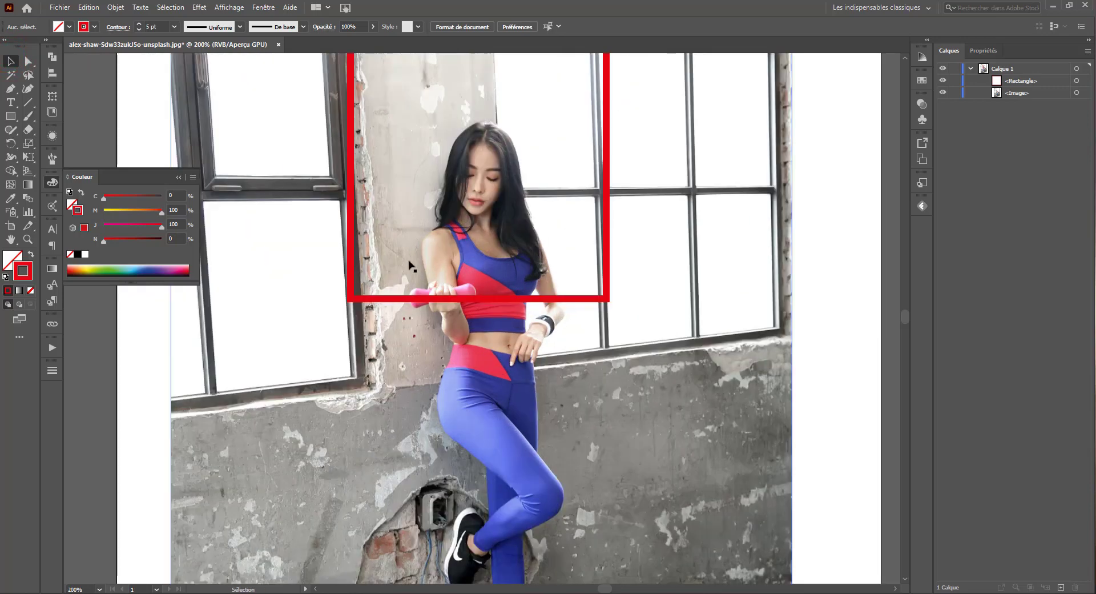
scroll(362, 152, up, 3)
click(351, 108)
drag(350, 84, 477, 214)
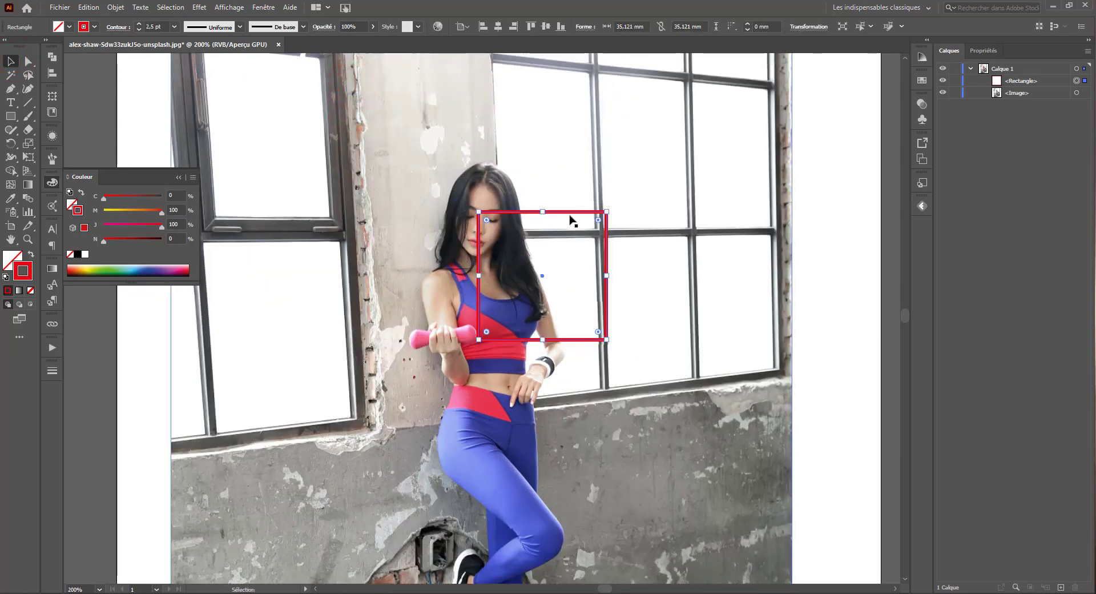
drag(570, 216, 512, 151)
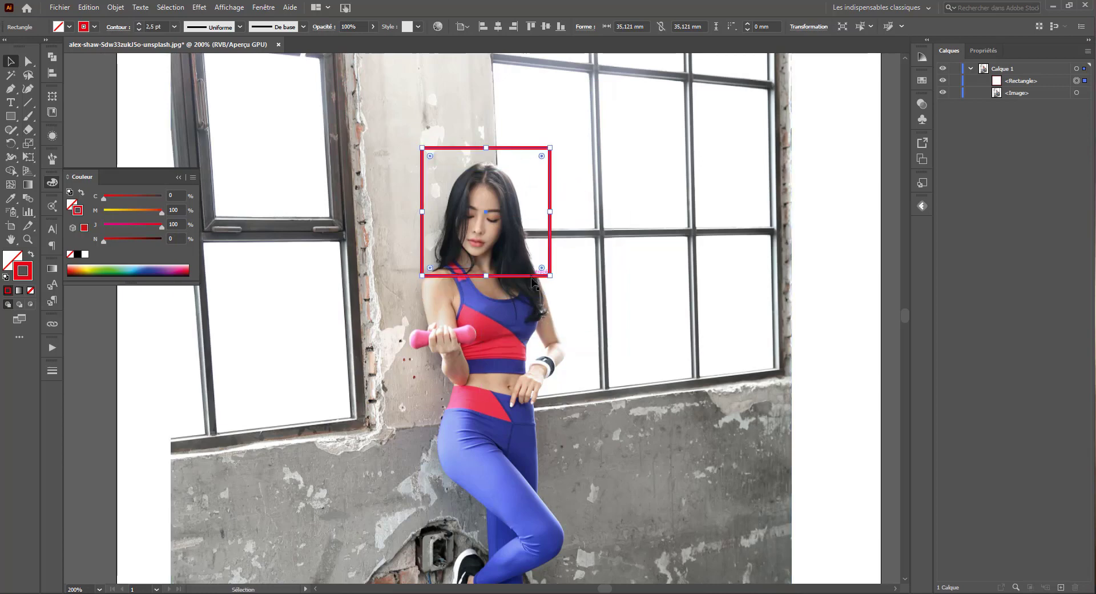
Duplicate the head frame over the dumbbell arm and over the bent leg, and enlarge the leg frame.
drag(531, 278, 483, 441)
scroll(499, 421, down, 2)
scroll(498, 421, down, 2)
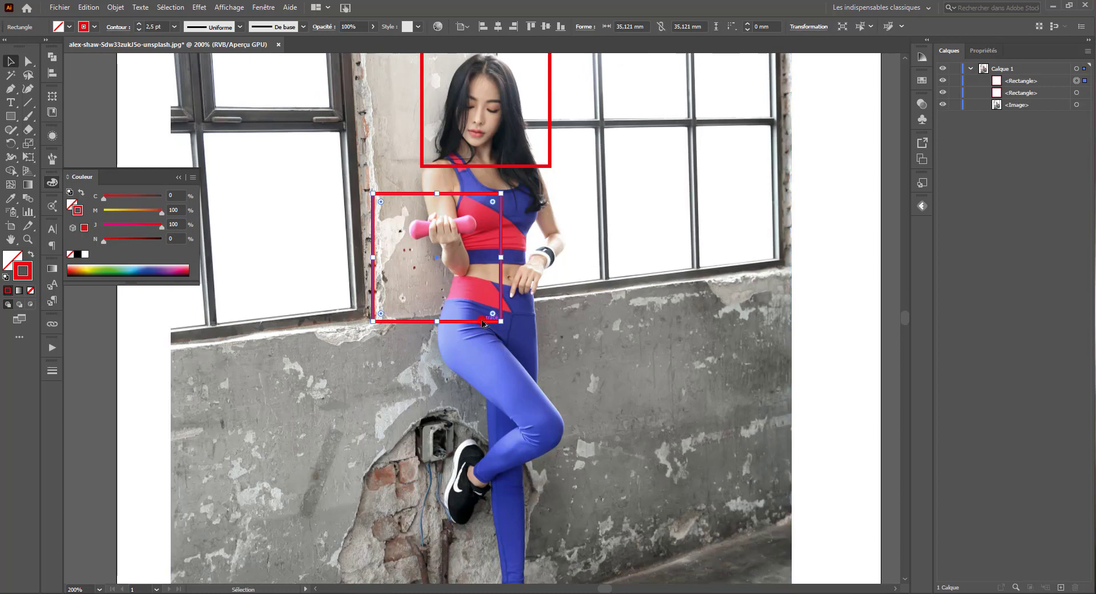
drag(480, 324, 553, 494)
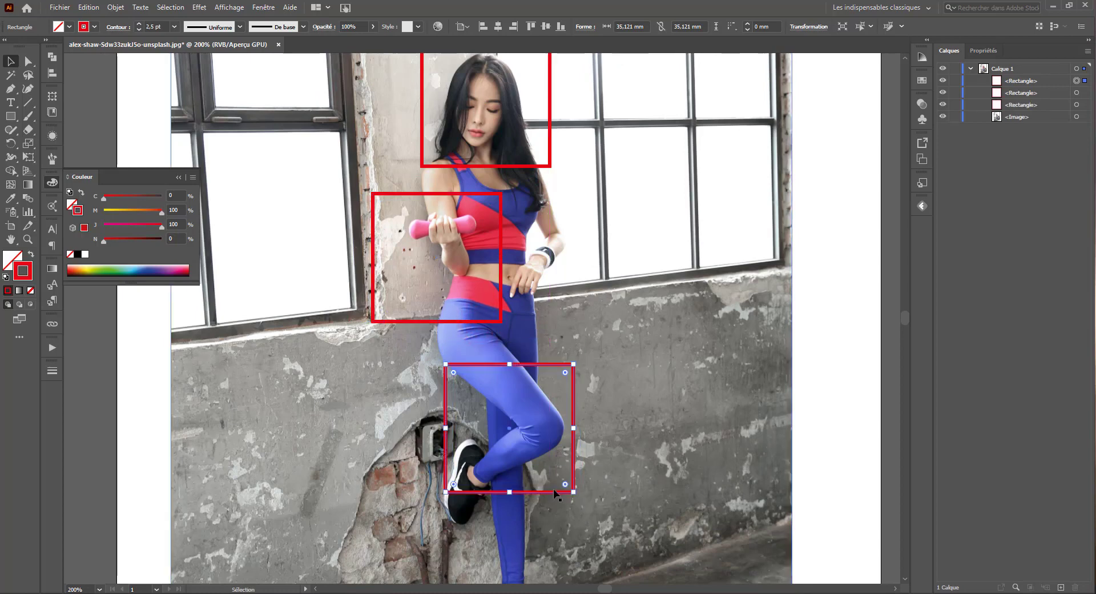
drag(446, 491, 350, 526)
Resize the torso frame to about 57 mm wide and 29 mm high, covering both arms.
click(501, 291)
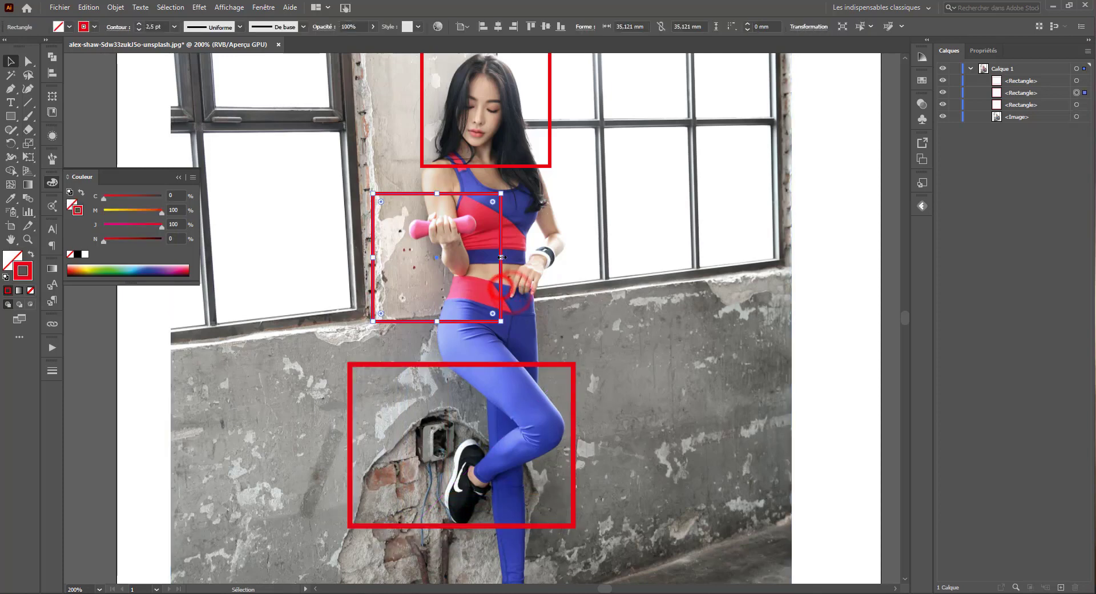
drag(501, 257, 582, 246)
drag(478, 321, 477, 299)
Add a fourth red frame about 37 mm wide and 28 mm high around the standing foot.
scroll(504, 183, down, 5)
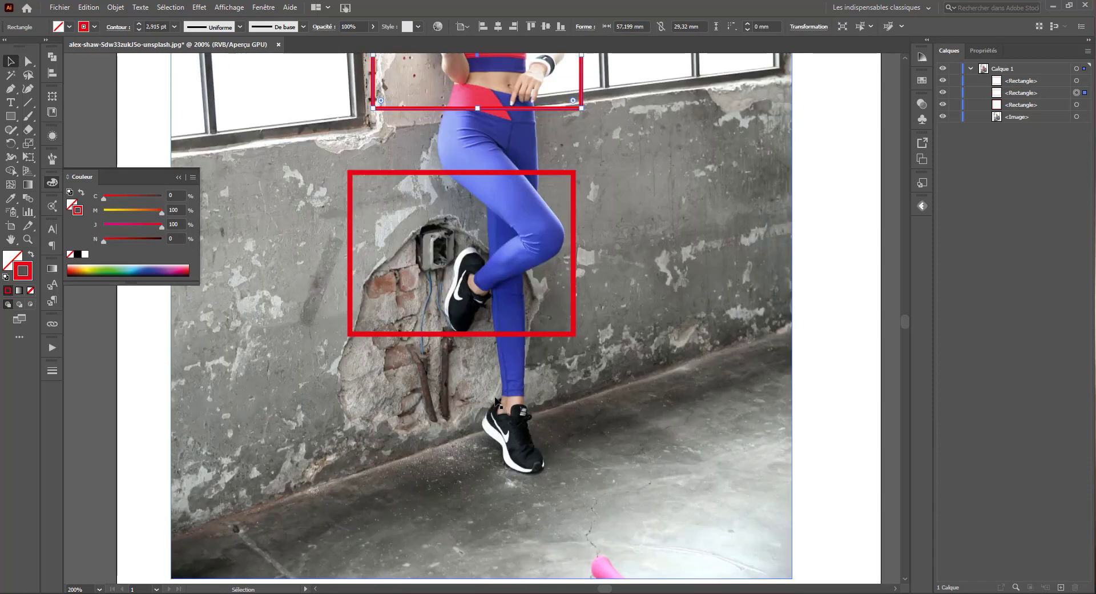
mouse_move(446, 387)
mouse_down()
mouse_move(632, 551)
mouse_move(670, 548)
mouse_move(581, 487)
mouse_up()
key(ctrl+minus)
key(ctrl+minus)
key(ctrl+minus)
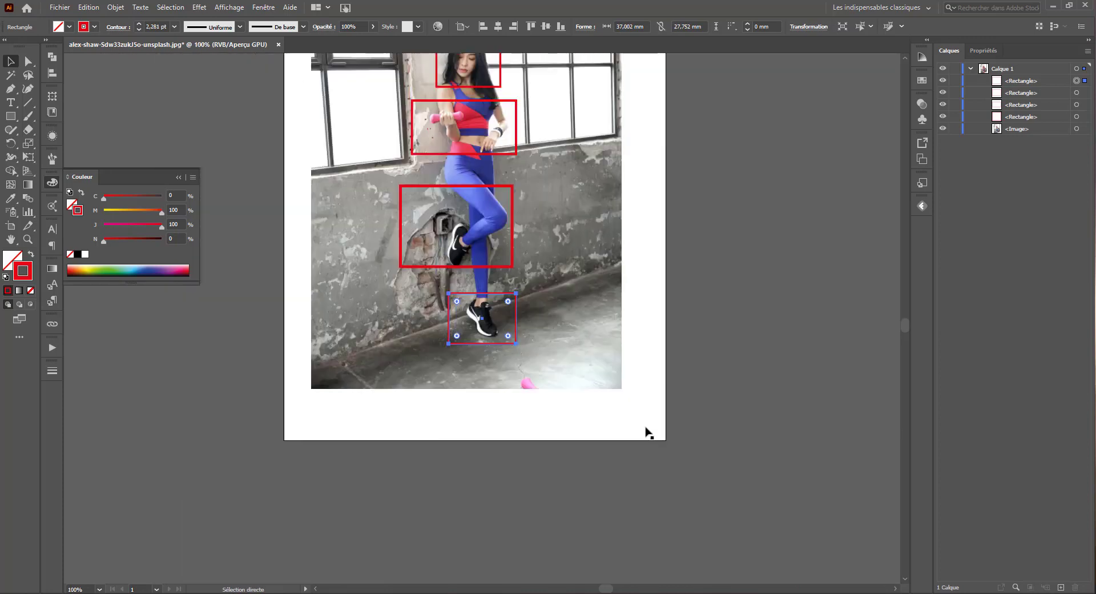
Try to create a clipping mask from the photo and all four separate frames, and undo it.
scroll(575, 304, up, 2)
click(559, 250)
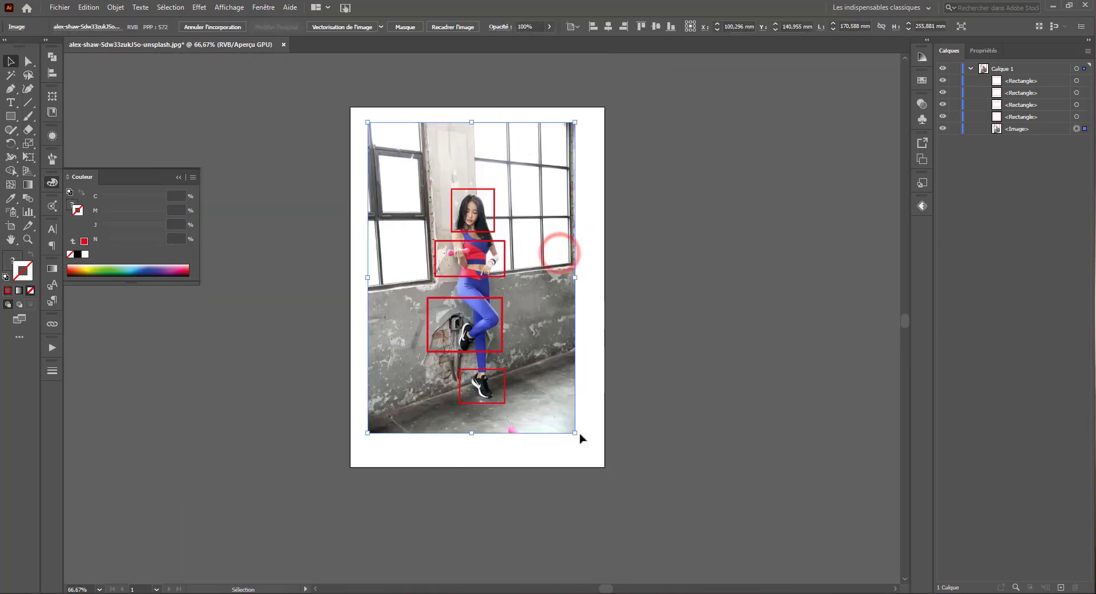
click(638, 195)
drag(651, 132, 348, 493)
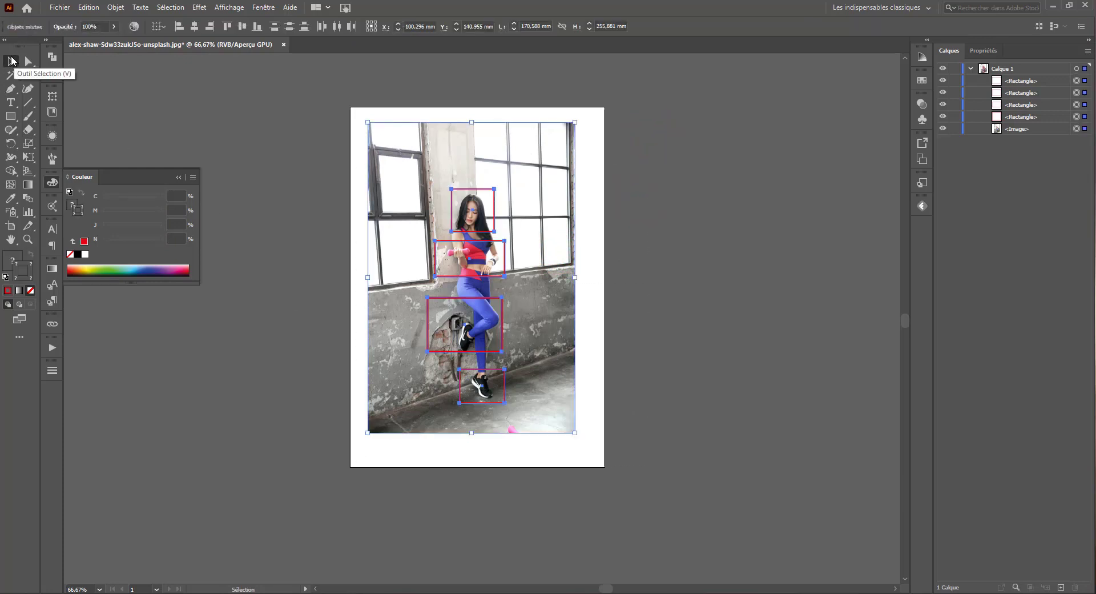
right_click(452, 251)
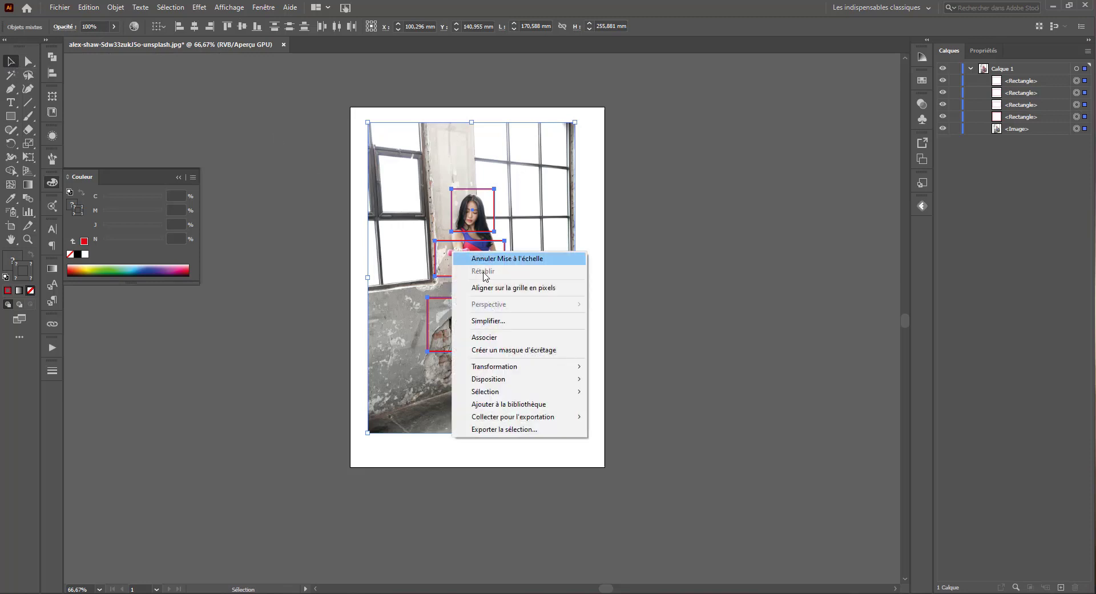
click(521, 350)
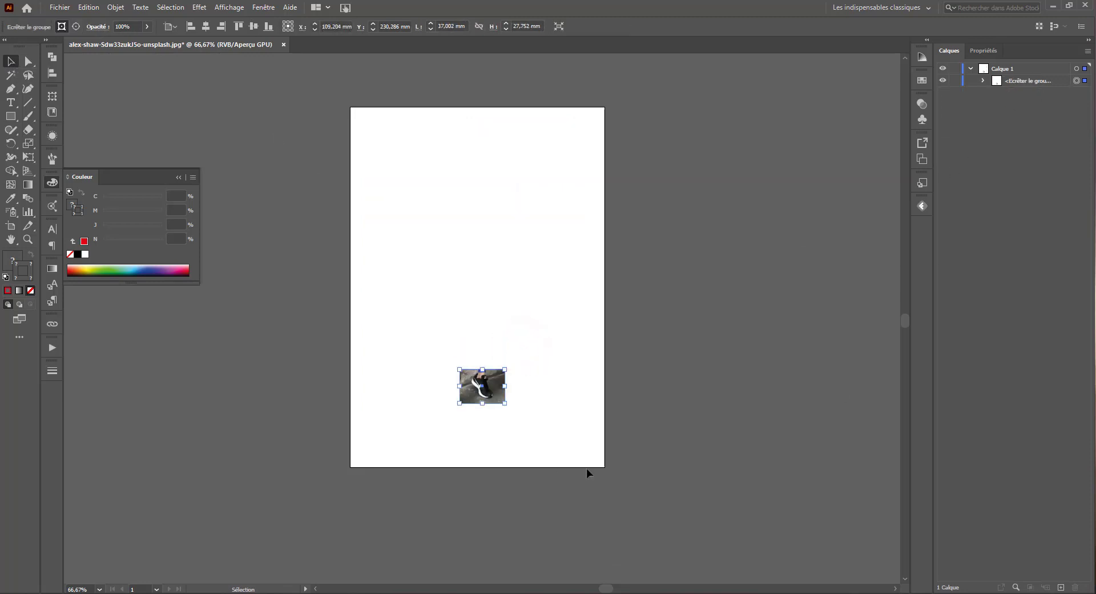
click(602, 466)
key(ctrl+z)
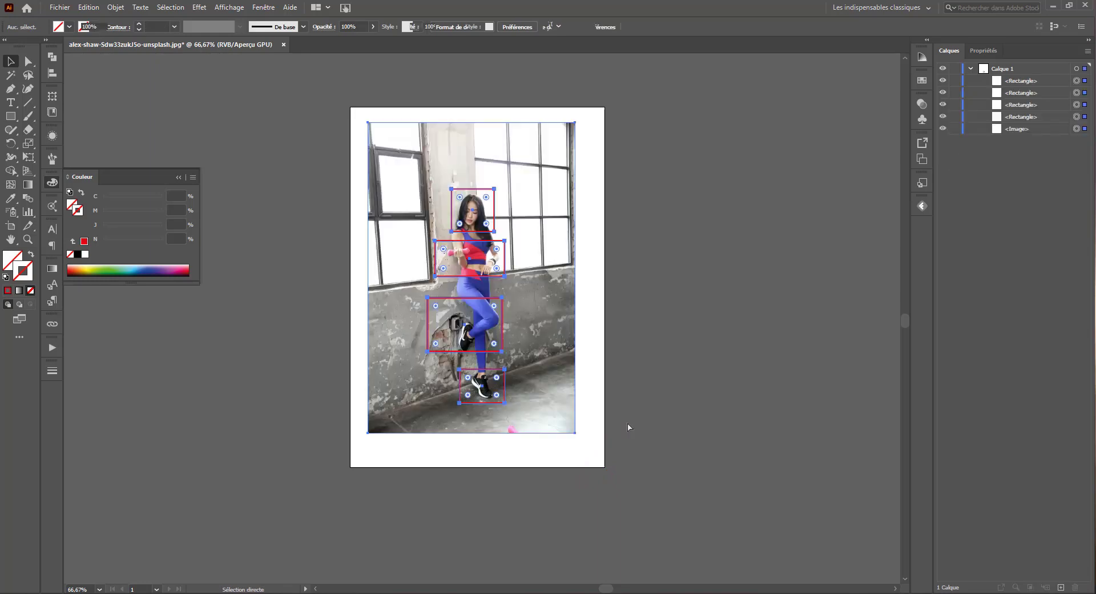
Select the four red frames without the photo and display the Pathfinder controls.
key(v)
click(685, 195)
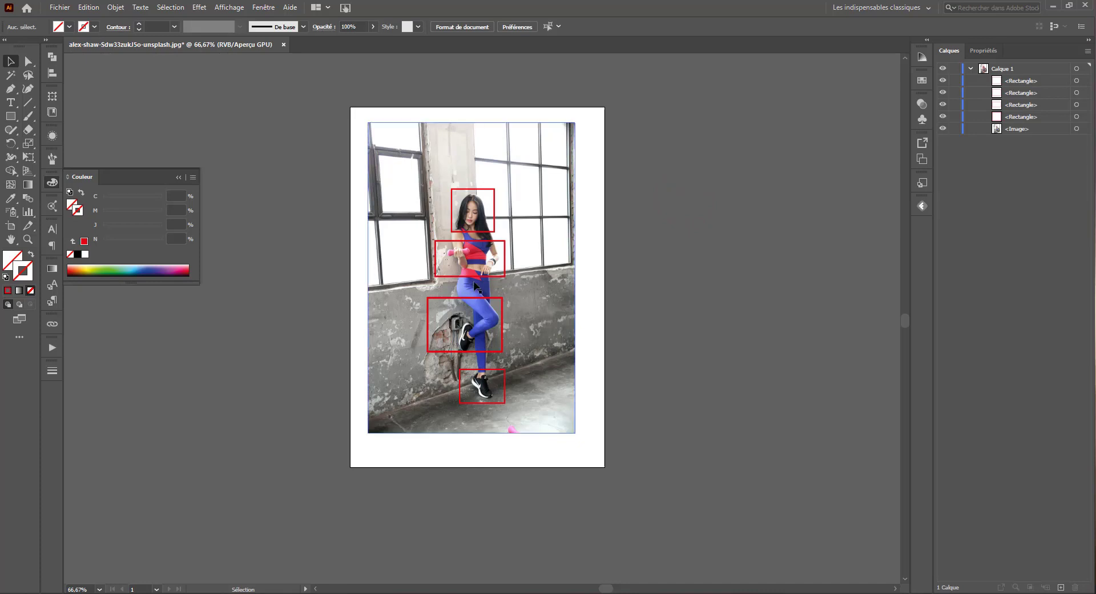
click(493, 230)
shift+click(505, 243)
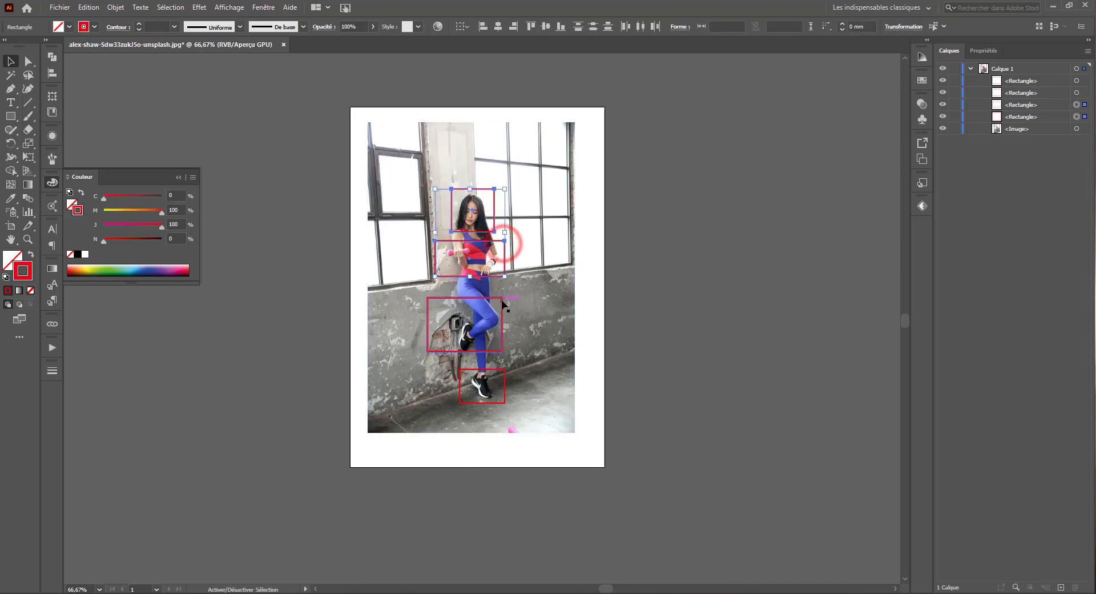
shift+click(503, 302)
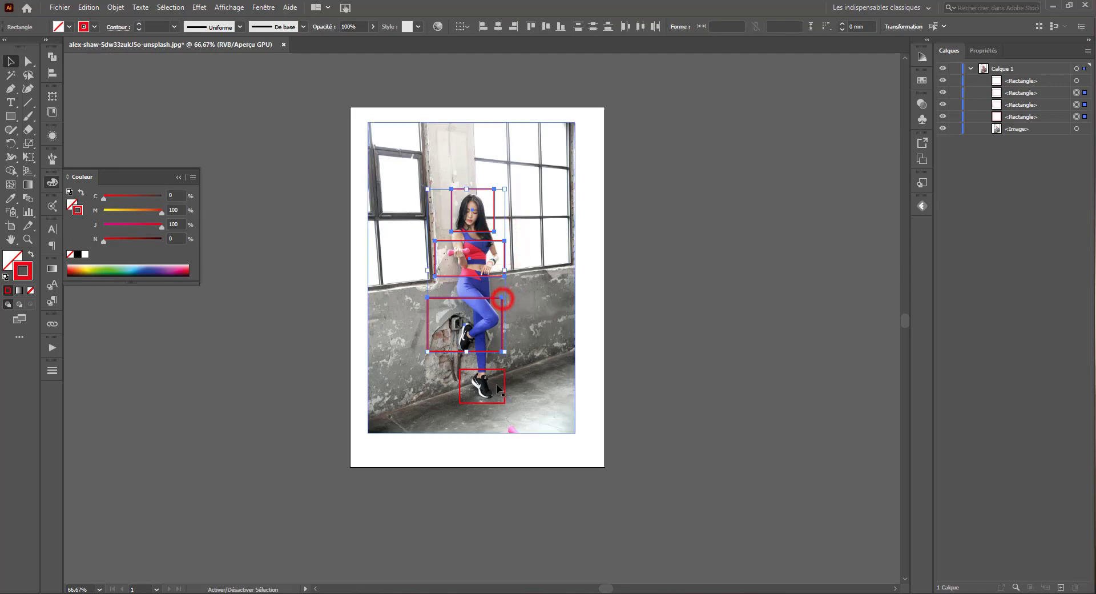
shift+click(505, 370)
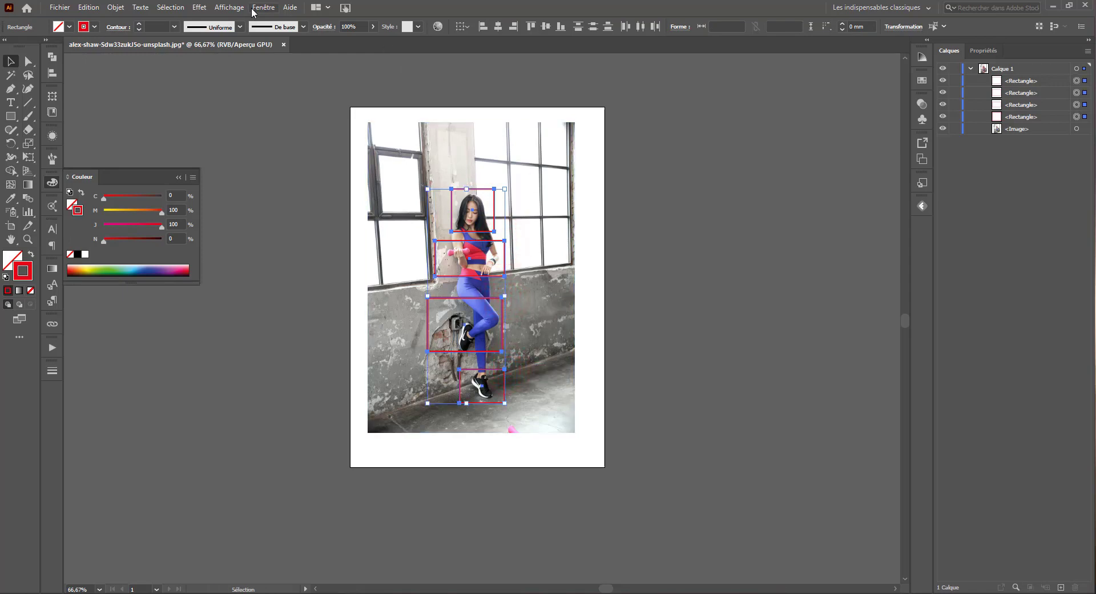
click(263, 7)
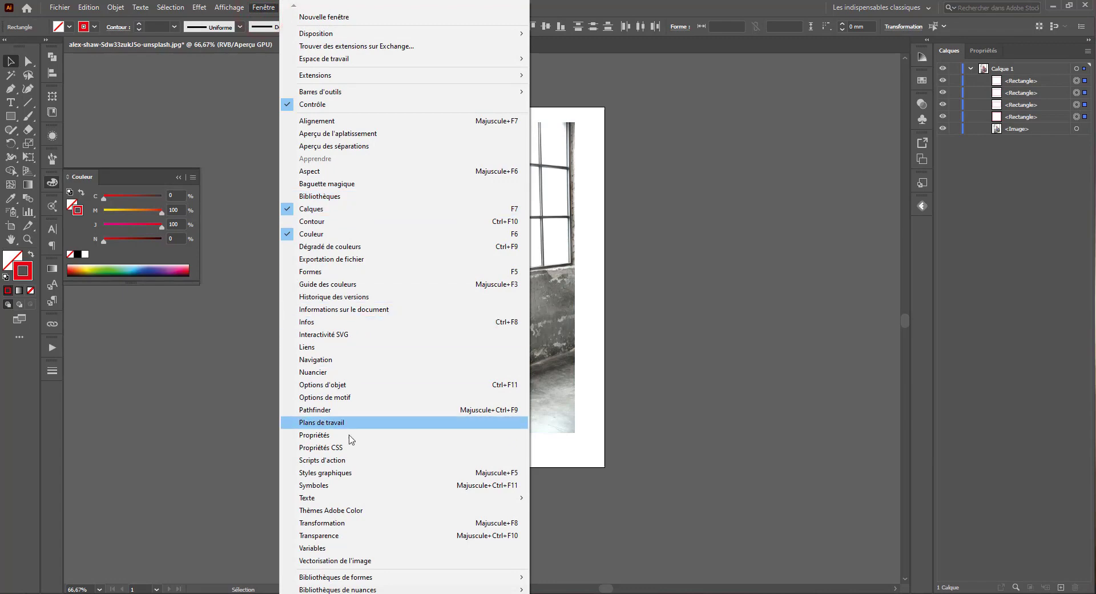
click(324, 411)
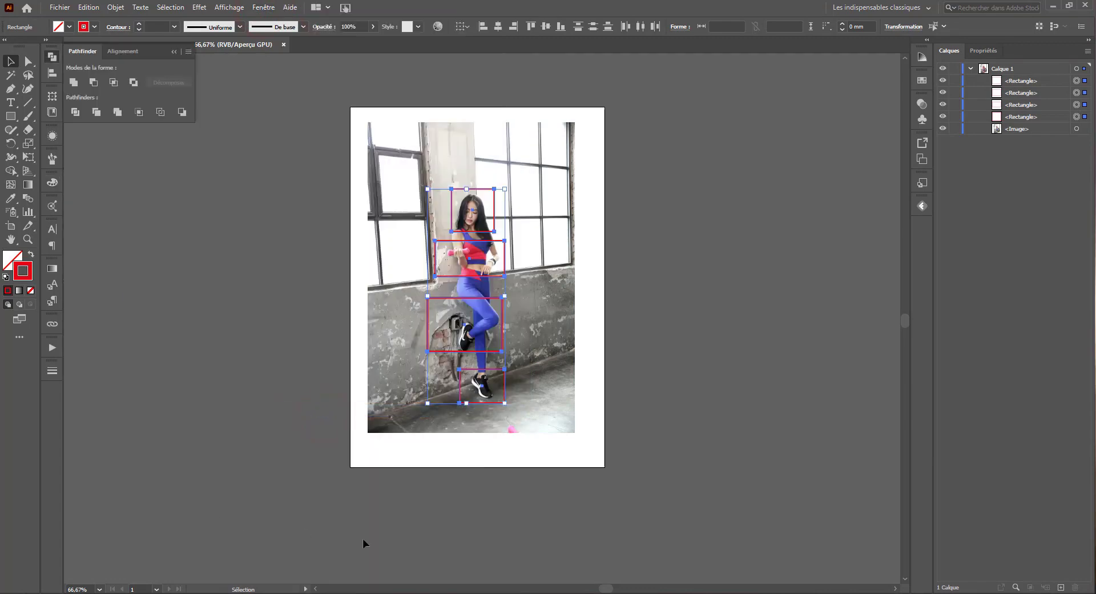
Try to unite the four frames into a group and clip the photo with it, and undo both operations.
click(74, 82)
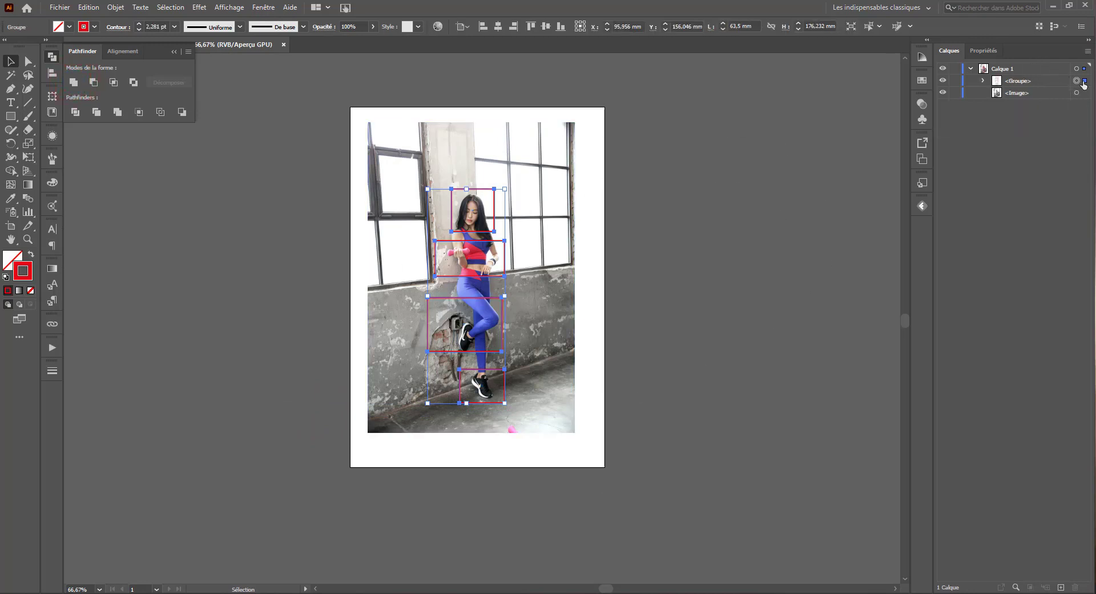
click(1016, 81)
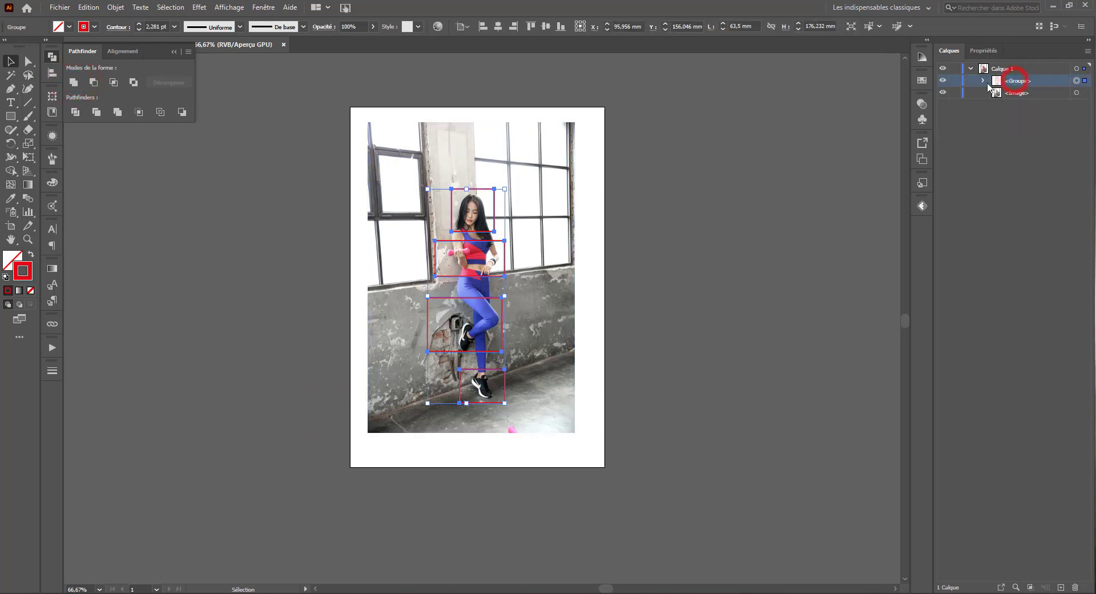
click(616, 254)
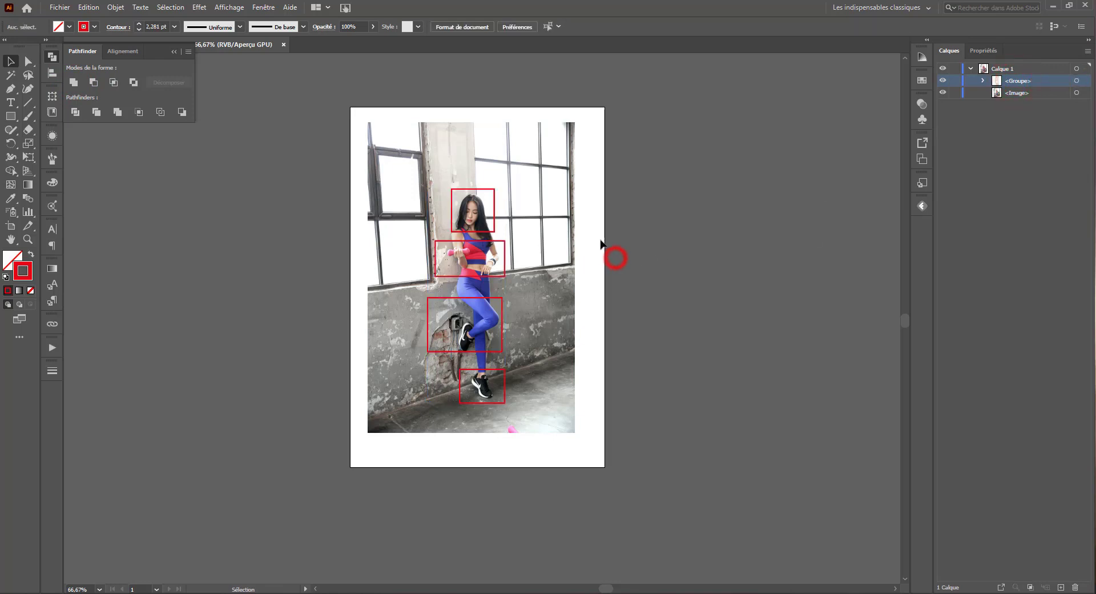
drag(607, 137, 299, 422)
right_click(514, 327)
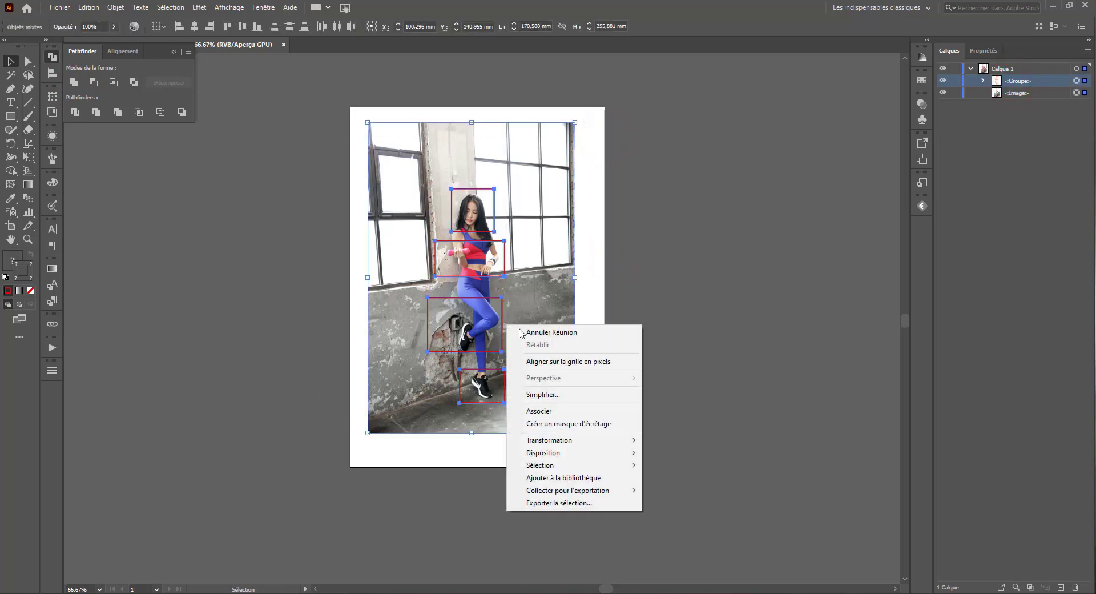
click(551, 422)
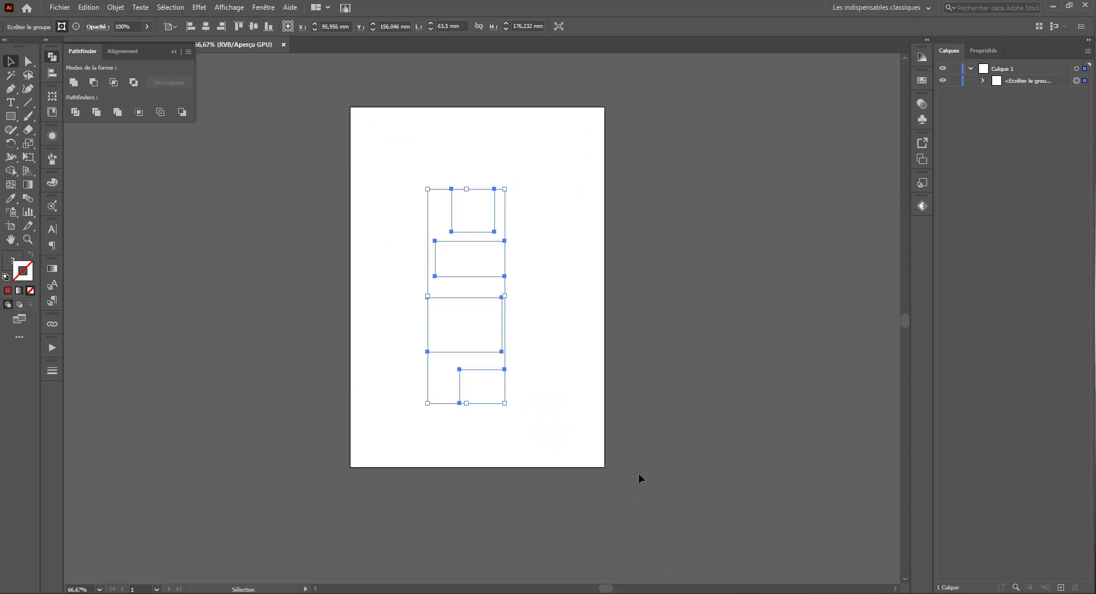
key(ctrl+z)
key(v)
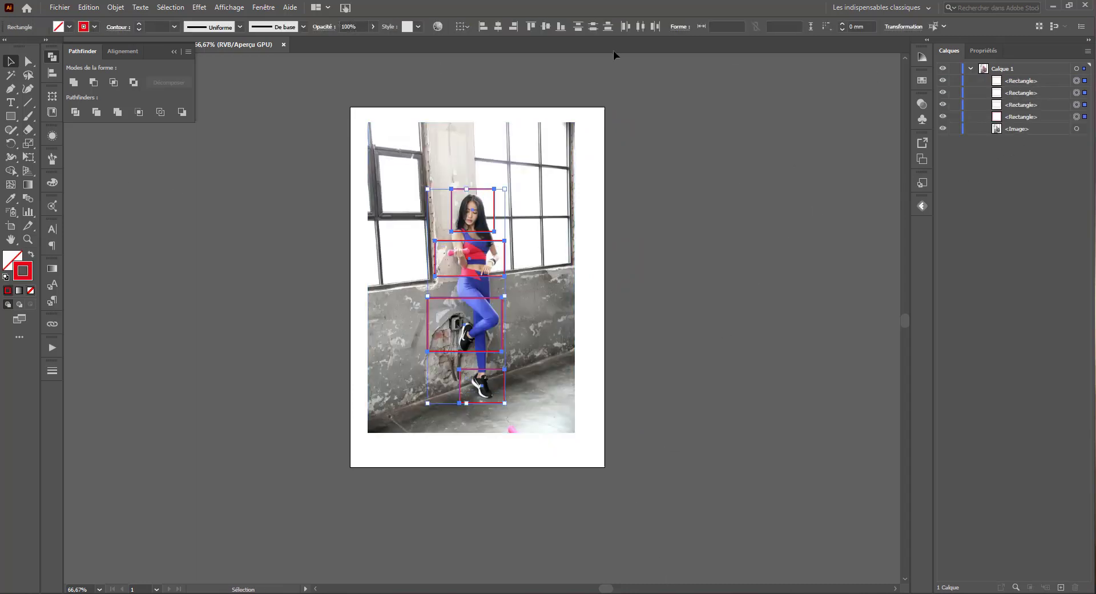
Unite the four selected frames as a live compound shape and check its entry in the layer list.
alt+click(74, 83)
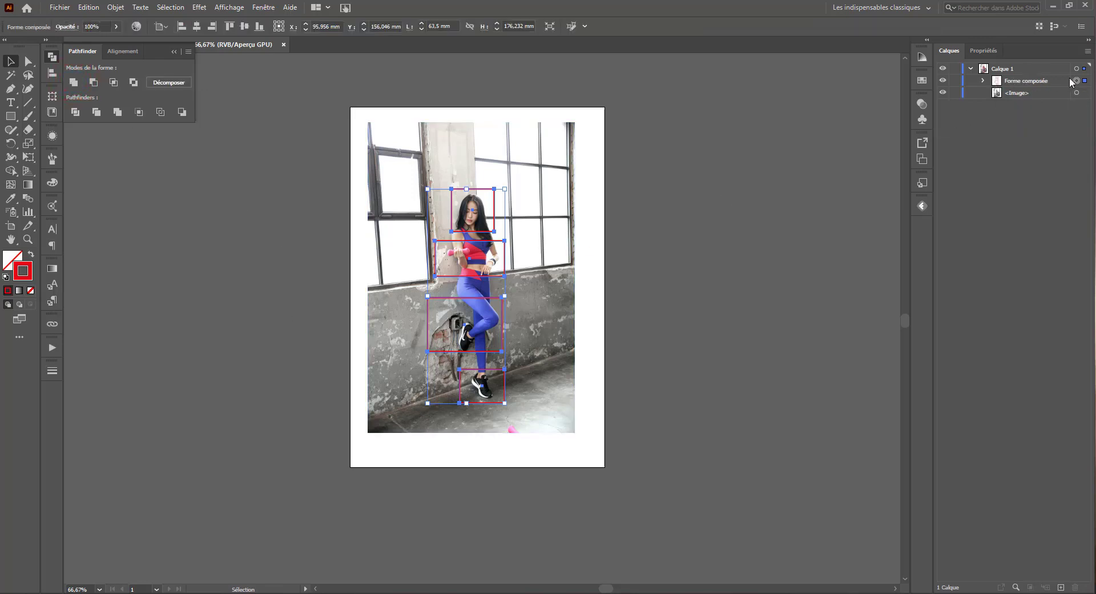
click(982, 81)
click(983, 81)
click(802, 270)
Create a clipping mask from the photo and the compound shape of frames.
drag(746, 48, 795, 40)
drag(618, 111, 325, 420)
right_click(527, 233)
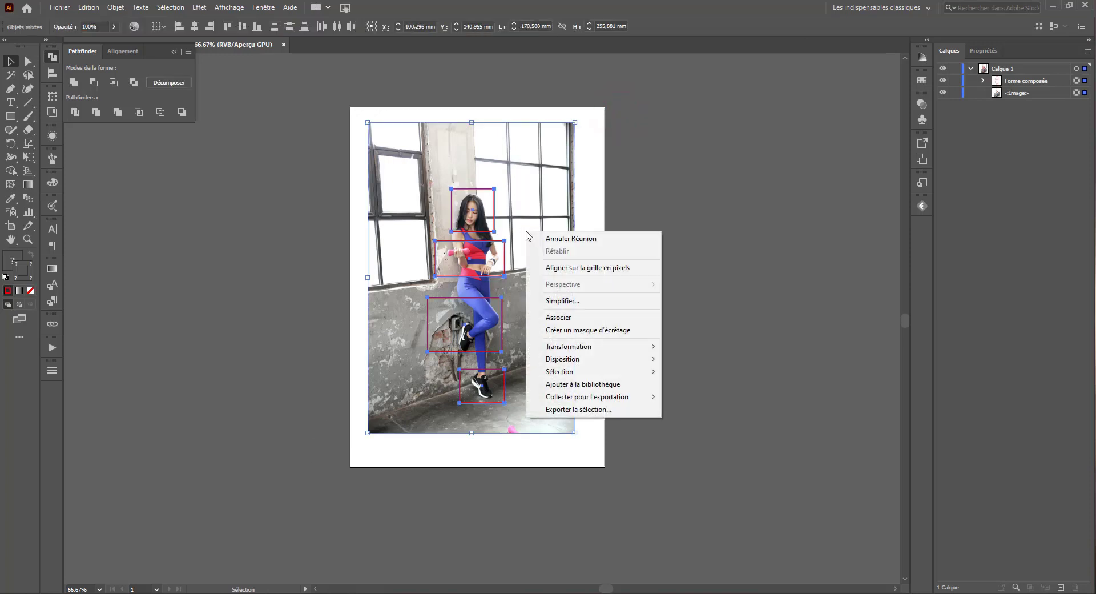
click(609, 330)
click(762, 299)
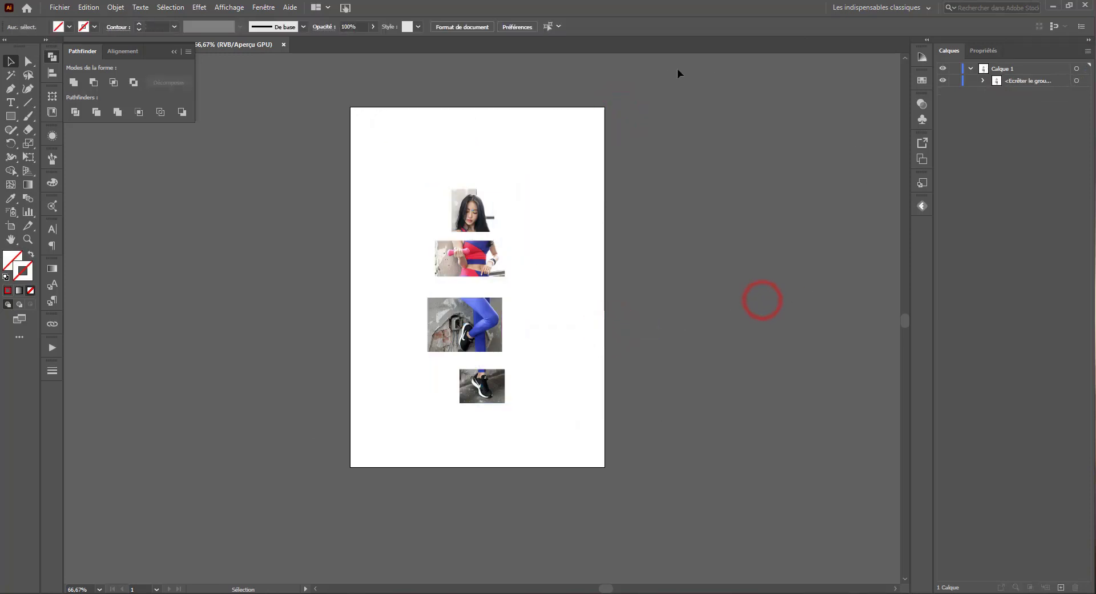
Expand the clip group and its compound shape in the layer list, and target the bent-leg frame individually.
click(983, 81)
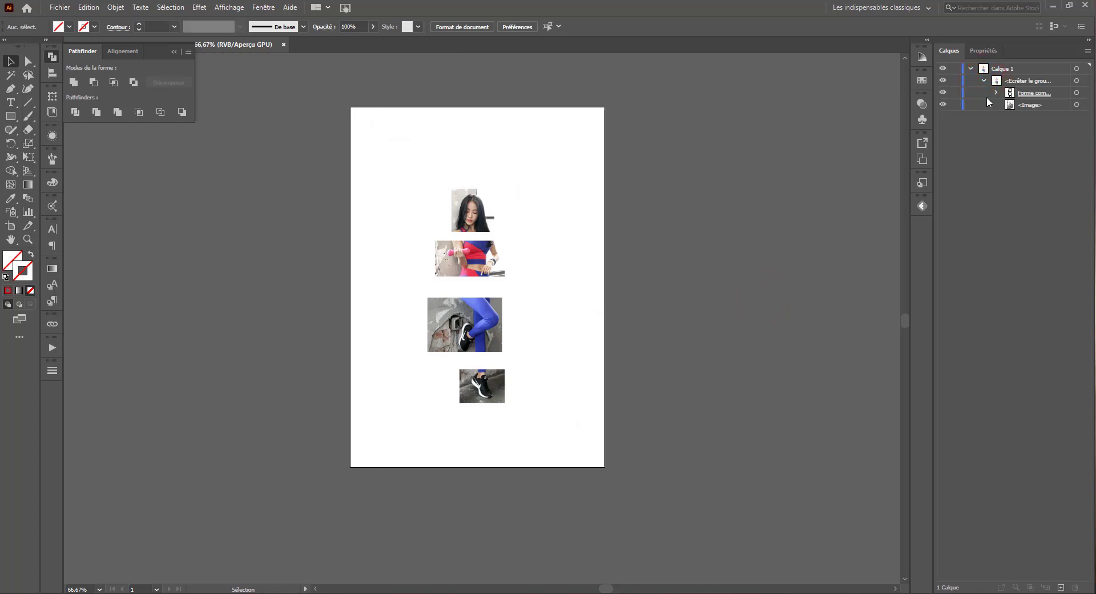
click(1077, 93)
click(996, 93)
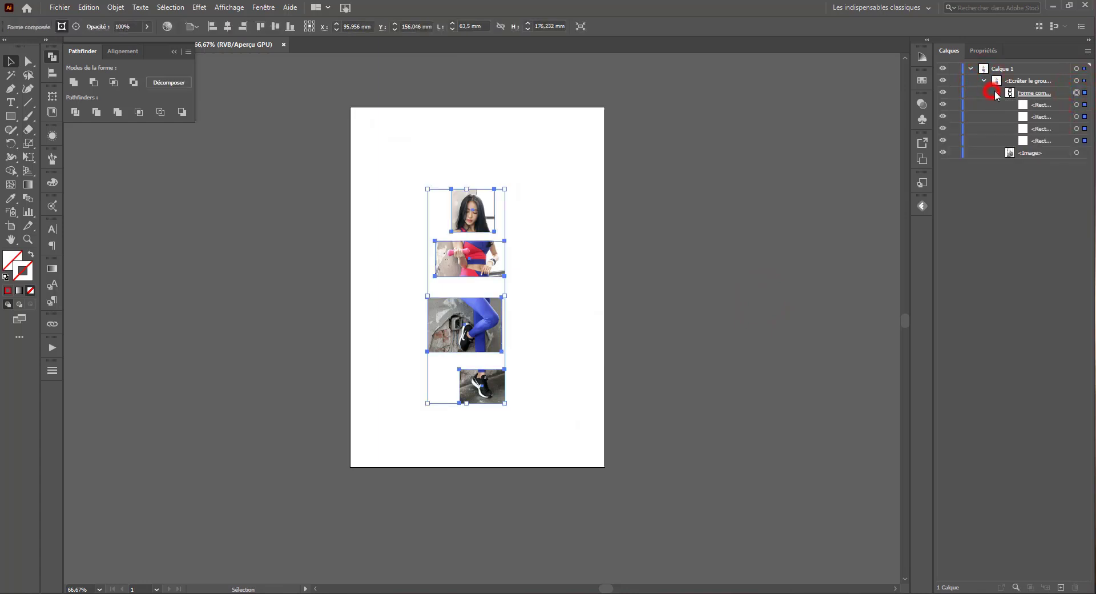
click(1064, 104)
click(1076, 117)
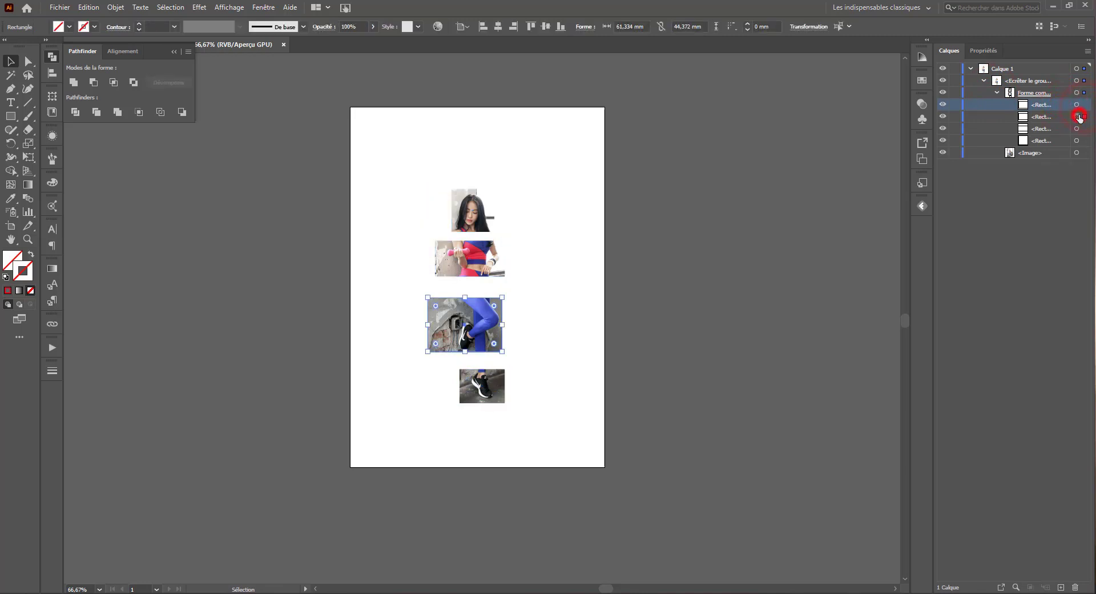
click(491, 391)
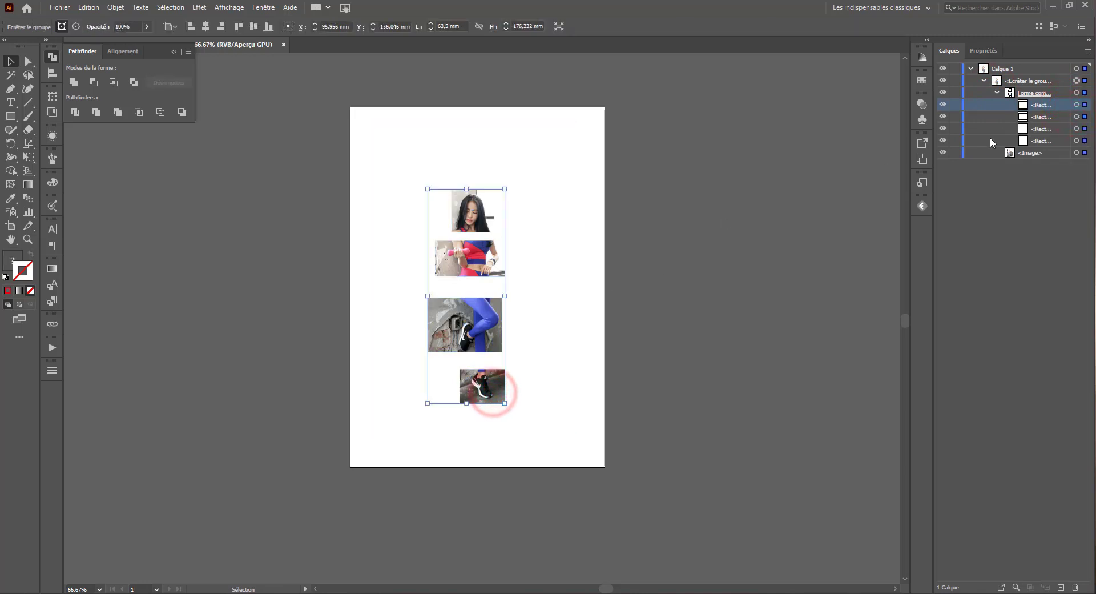
Round the head frame's corners to a radius of about 9.6 mm inside the mask.
click(1077, 140)
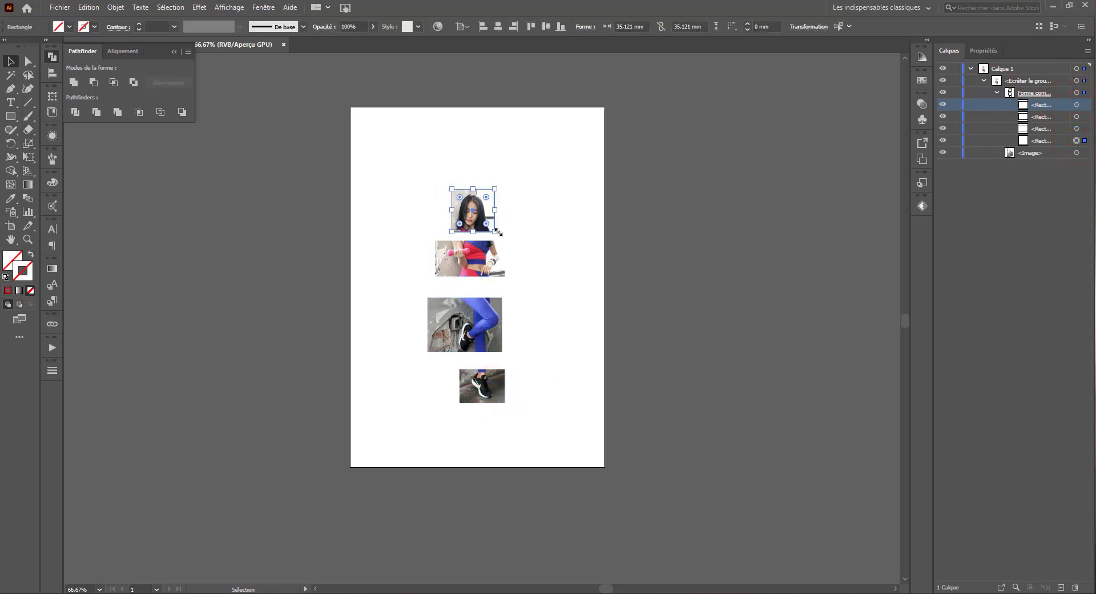
drag(495, 233, 495, 231)
mouse_move(460, 197)
mouse_down()
mouse_move(474, 179)
mouse_move(463, 201)
mouse_up()
click(591, 194)
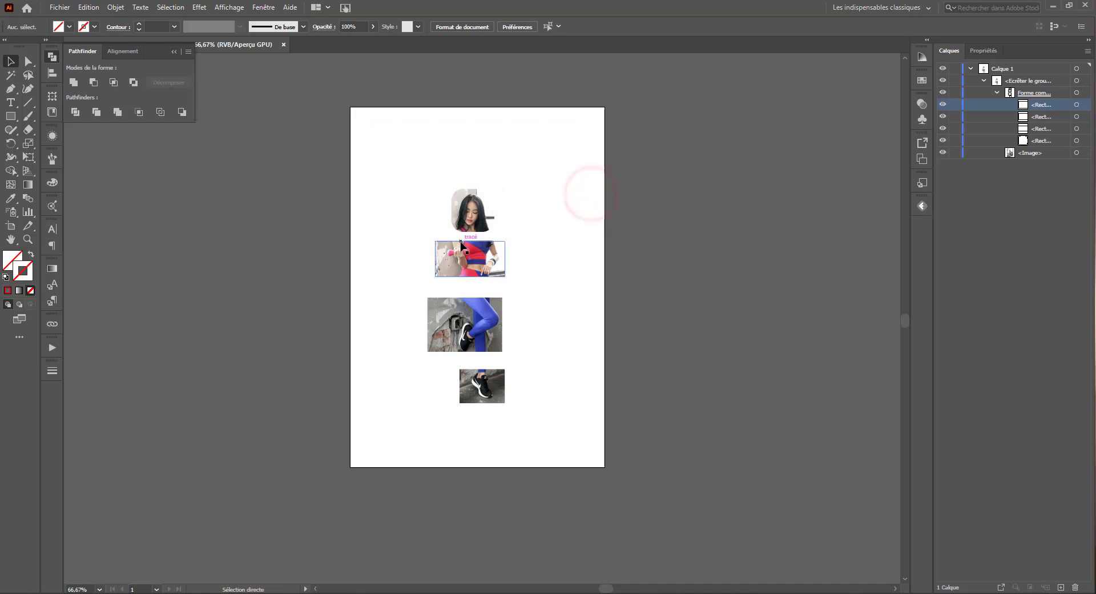
Round the bent-leg frame's corners to a radius of about 6.1 mm and slightly round those of the torso frame.
key(ctrl+plus)
key(ctrl+plus)
click(456, 218)
scroll(466, 274, up, 2)
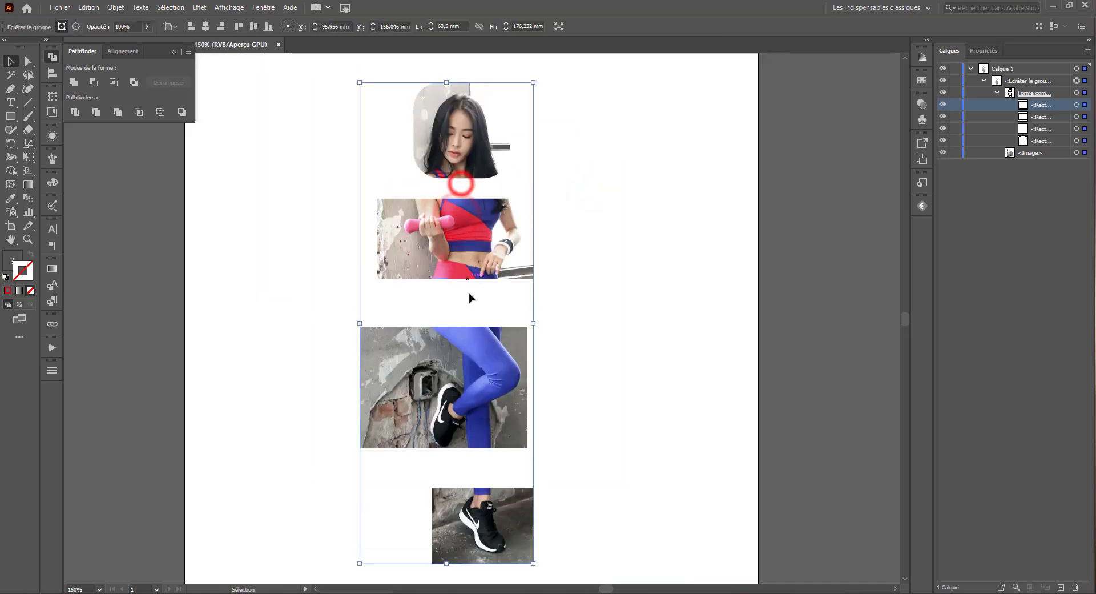
click(1076, 116)
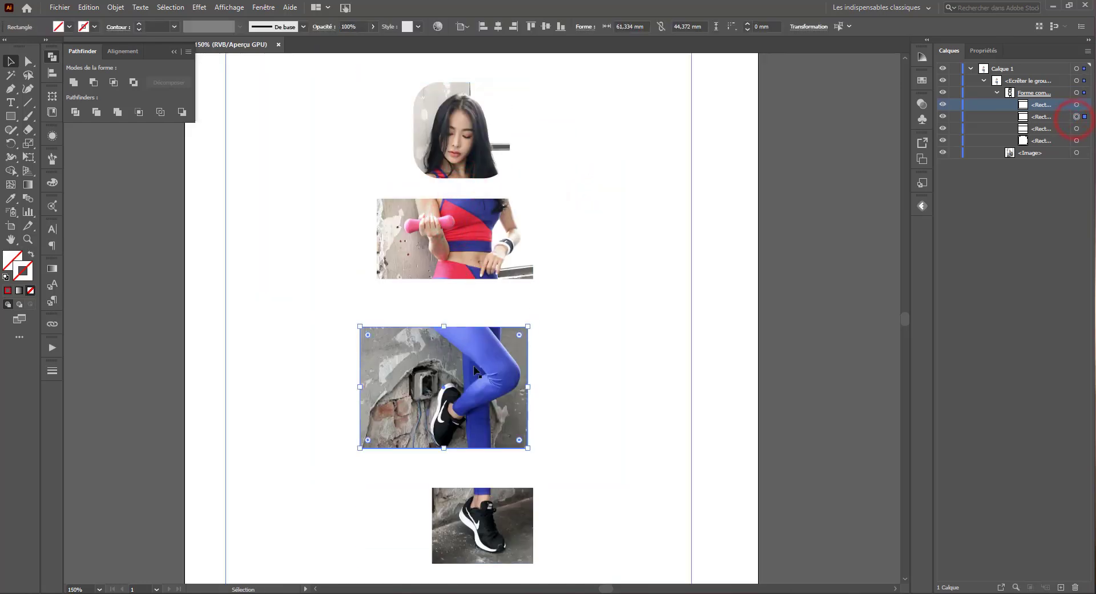
drag(517, 335, 511, 343)
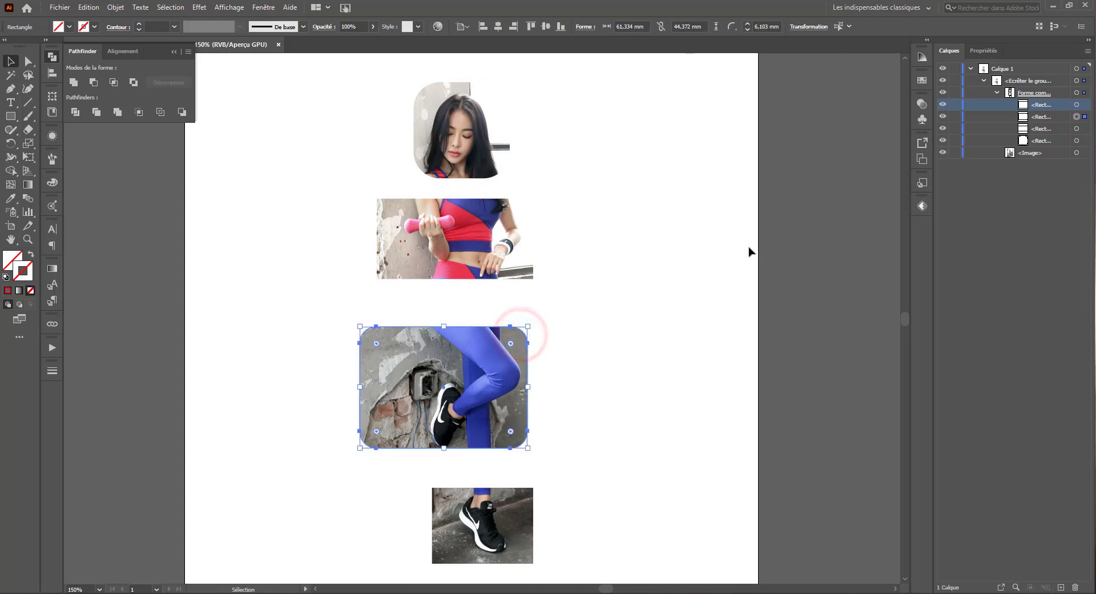
click(1076, 129)
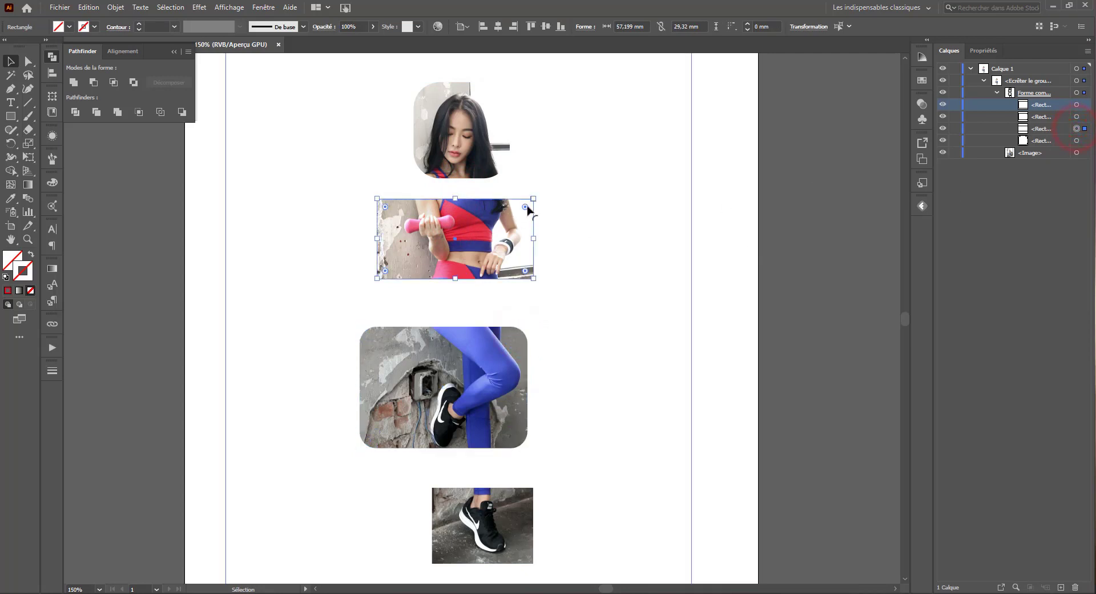
drag(527, 210, 532, 208)
Round the corners of the standing-foot frame to a radius of about 4.7 mm.
click(1077, 141)
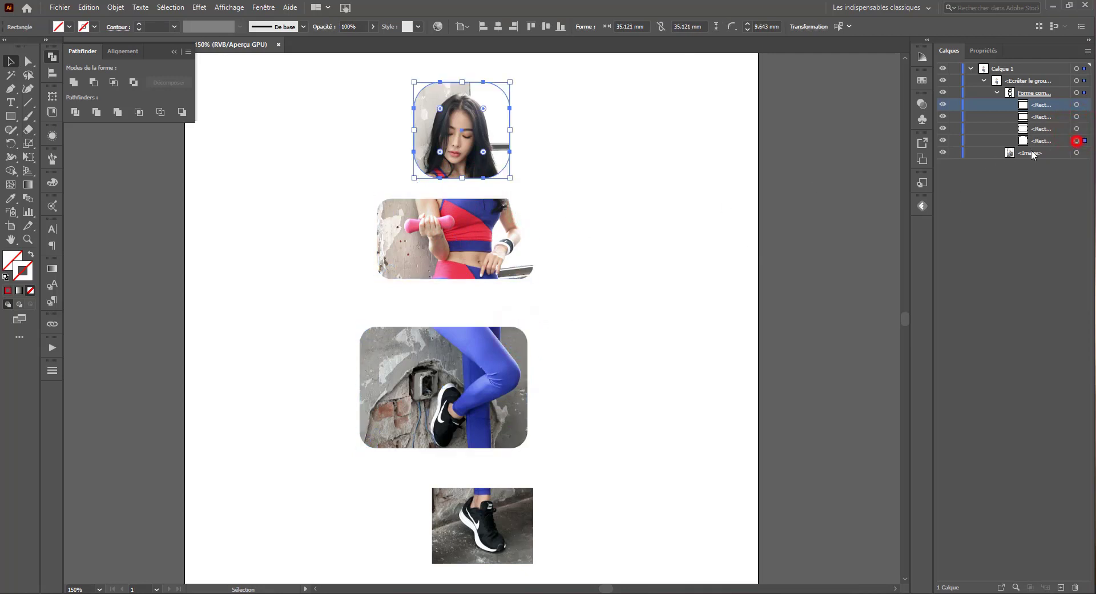
click(522, 522)
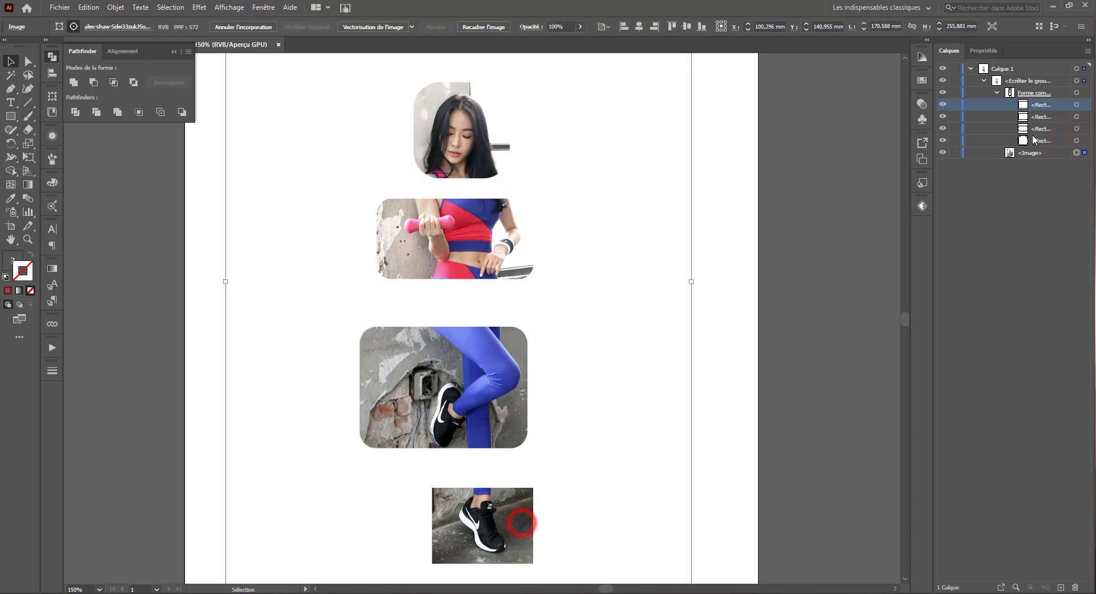
click(1076, 104)
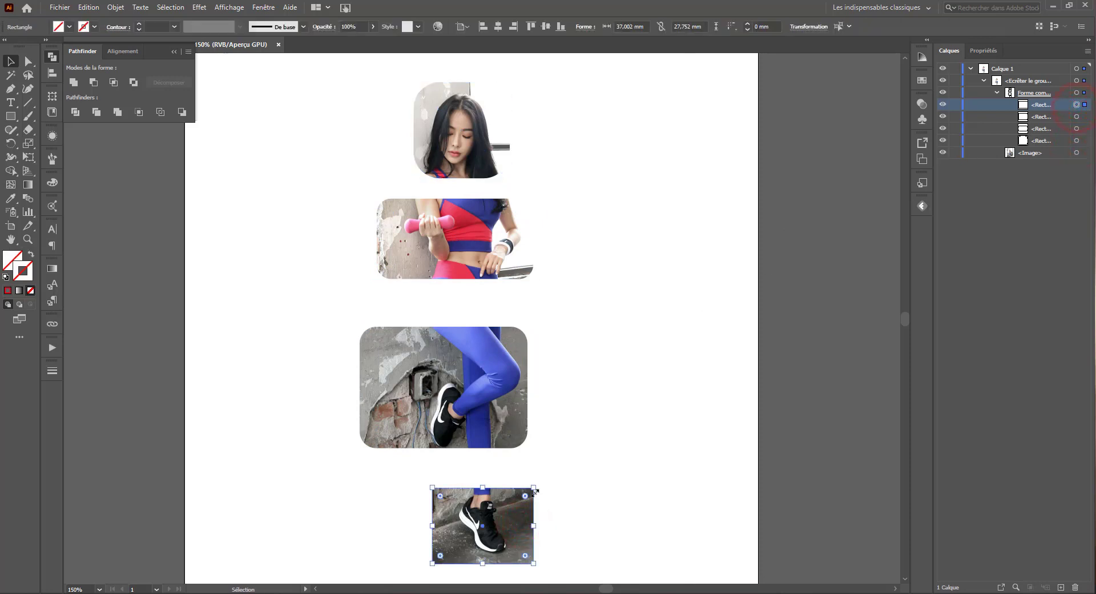
drag(525, 496, 520, 501)
scroll(592, 434, down, 3)
scroll(788, 300, up, 2)
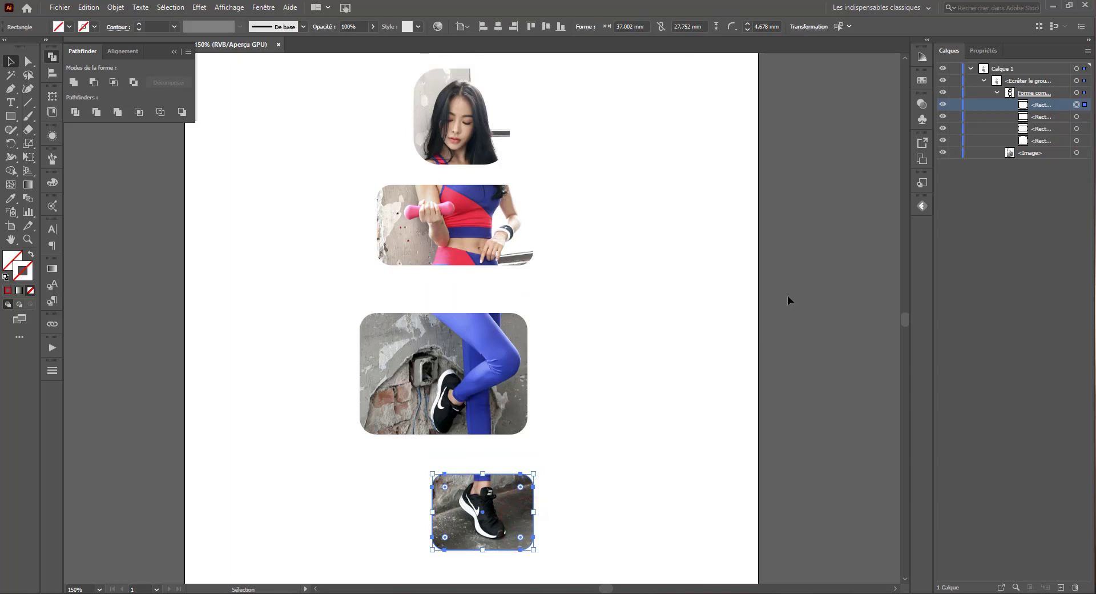
click(807, 282)
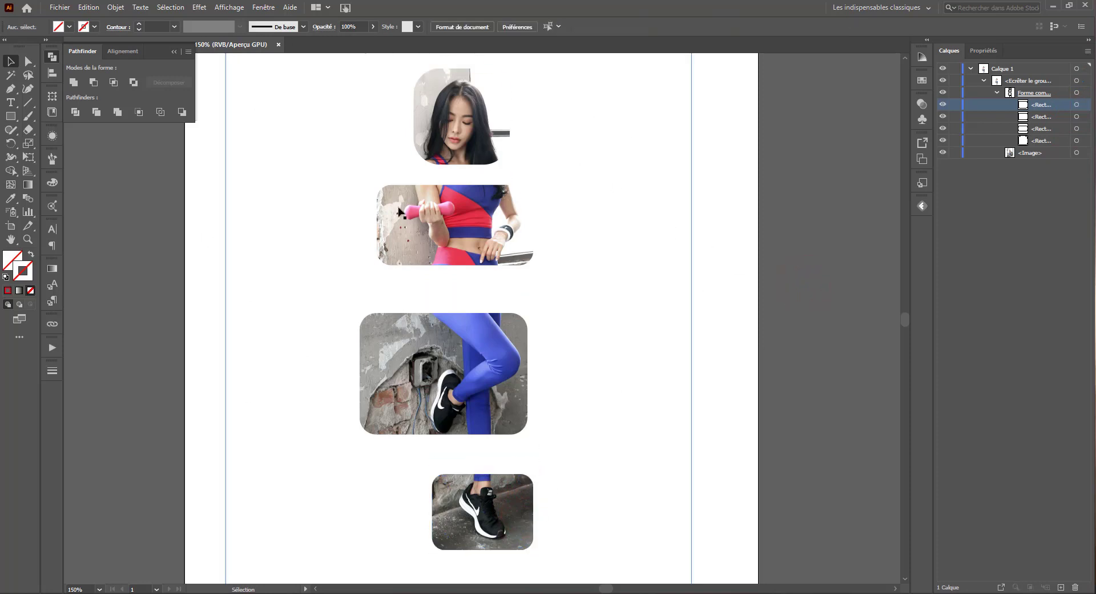
Shift only the photo slightly left and down inside the mask, leaving the frames in place.
key(ctrl+minus)
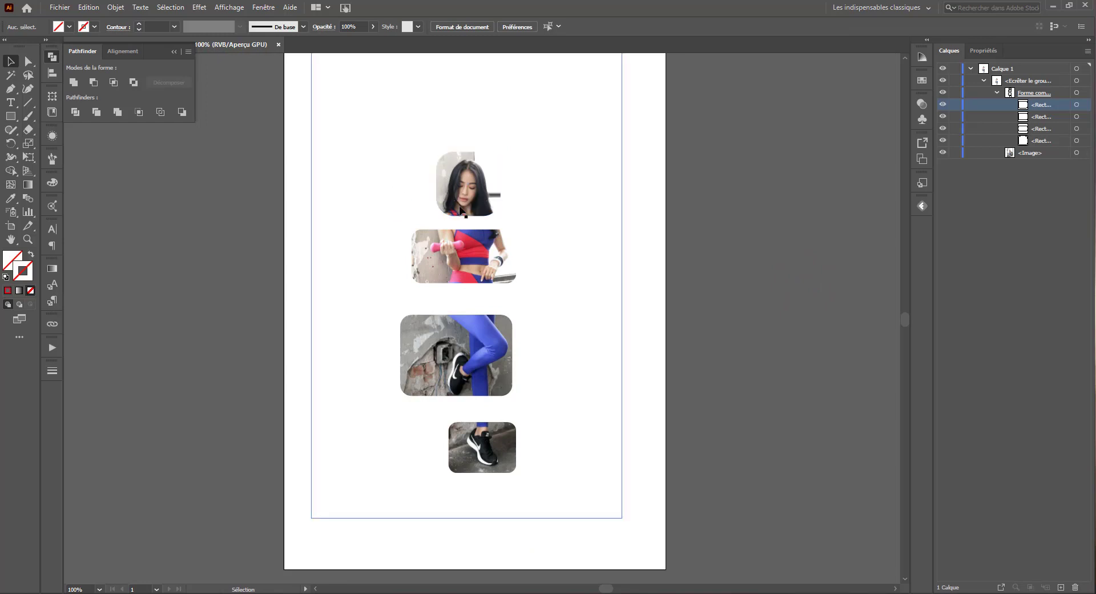
click(1076, 153)
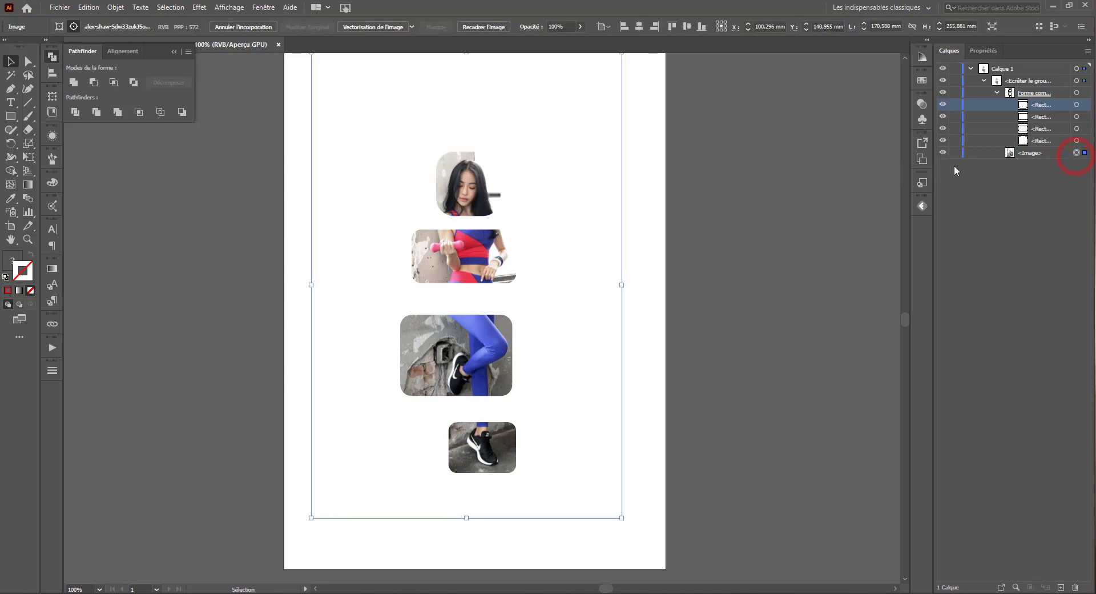
mouse_move(557, 268)
mouse_down()
mouse_move(547, 273)
mouse_move(553, 267)
mouse_up()
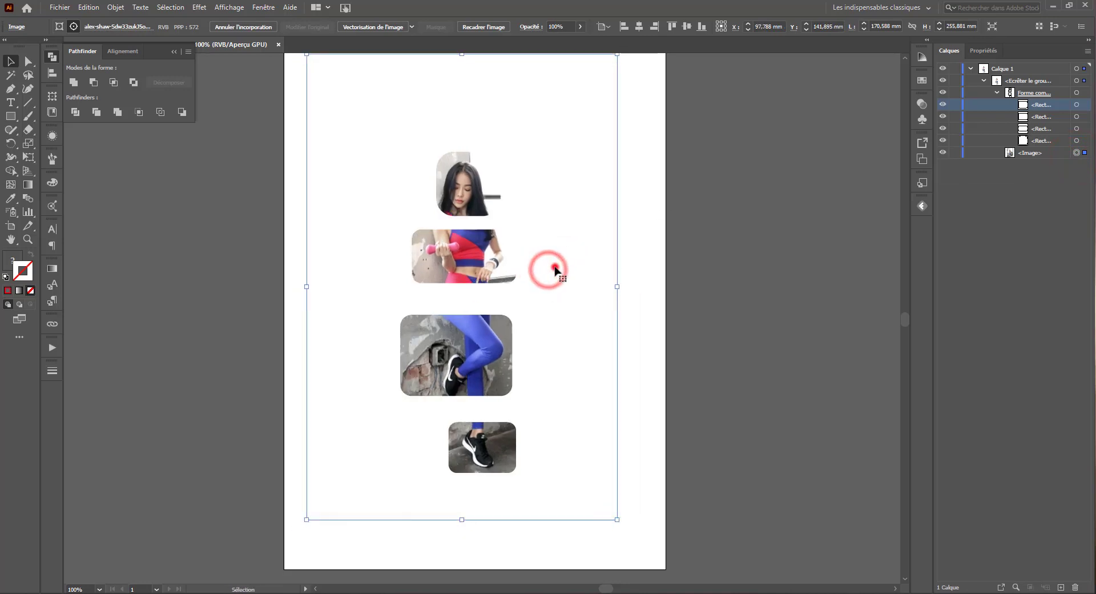
click(686, 246)
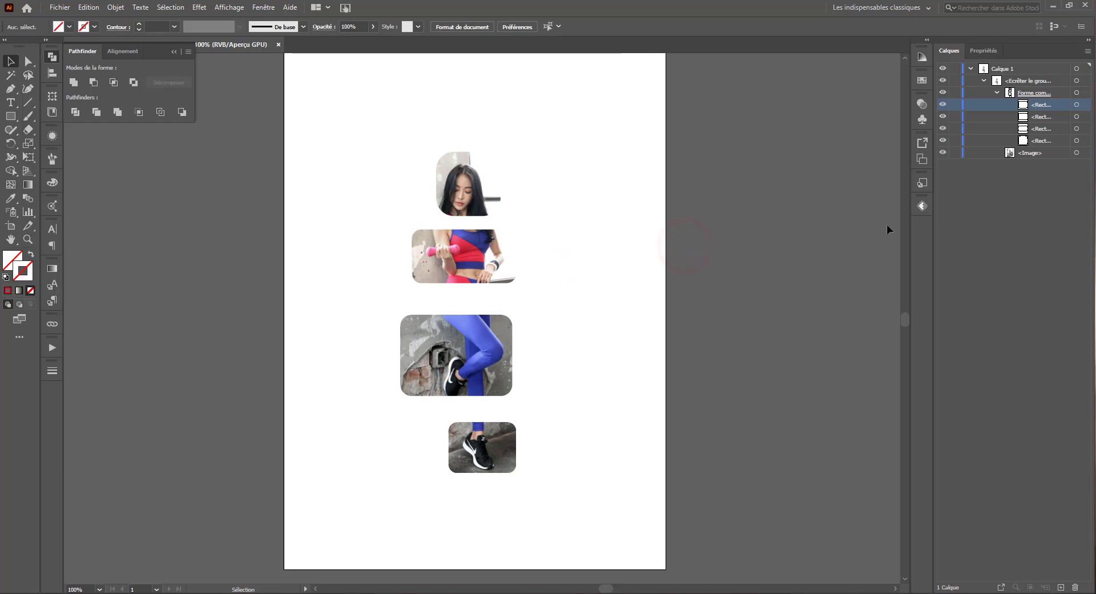
Try to apply a red stroke directly to the compound shape that masks the photo.
click(1077, 93)
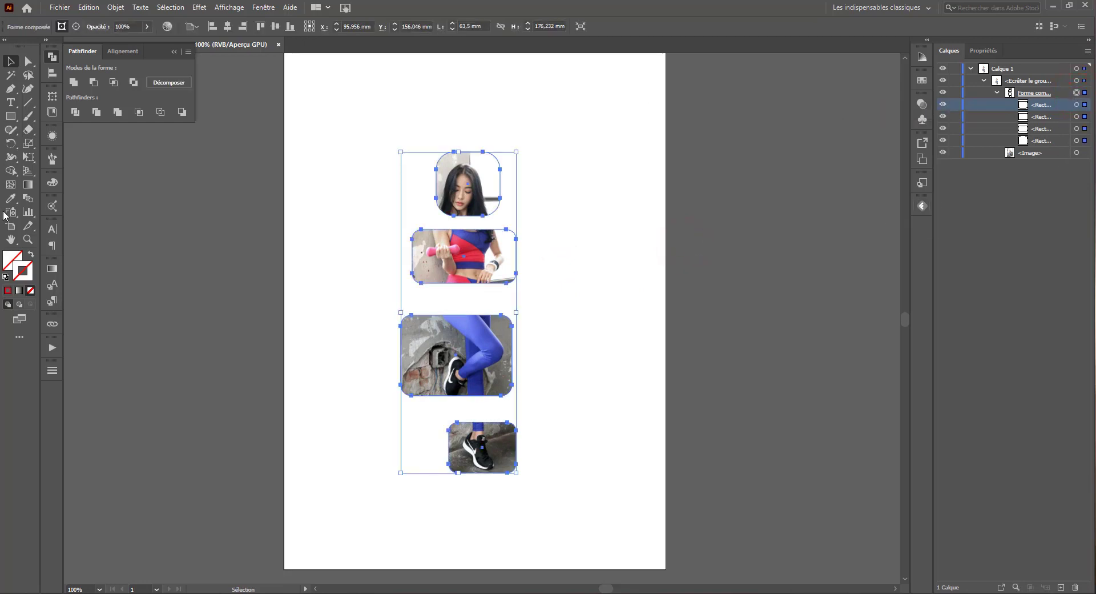
click(8, 291)
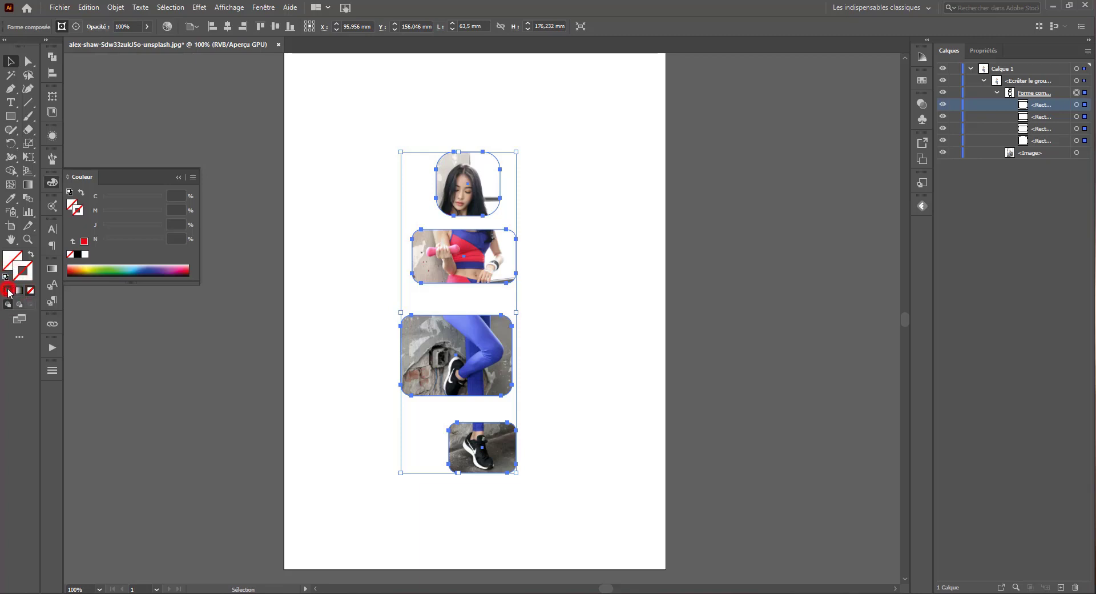
click(85, 242)
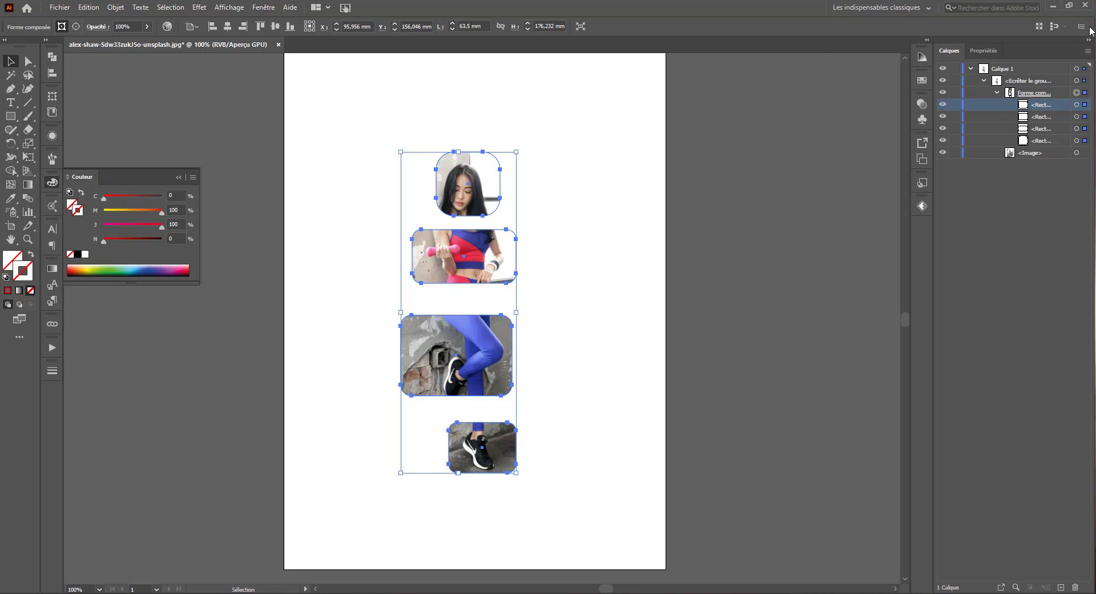
click(988, 51)
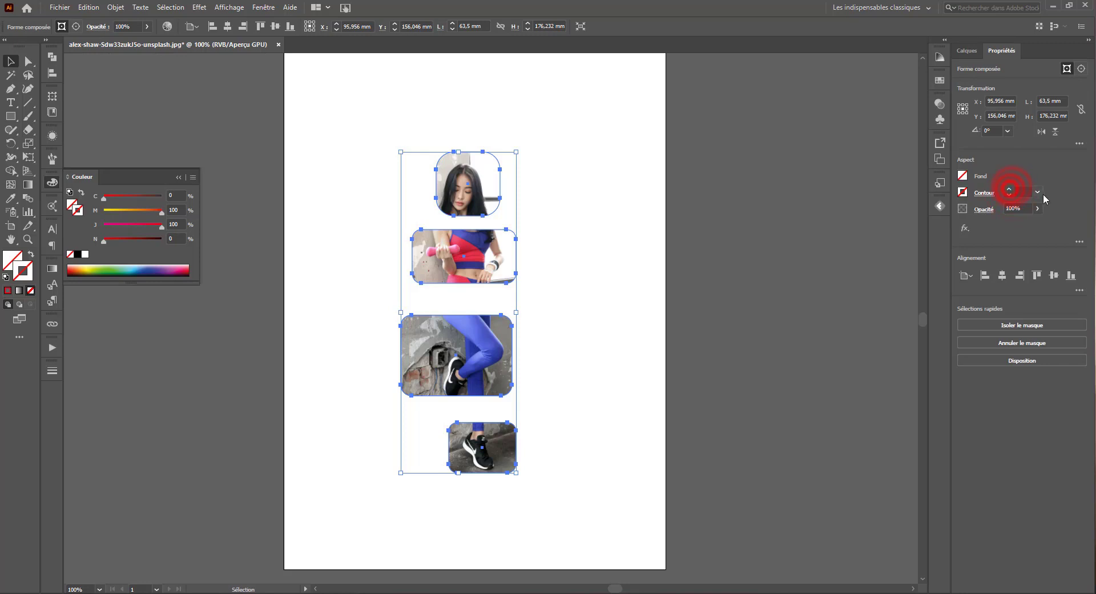
click(1038, 193)
click(1057, 284)
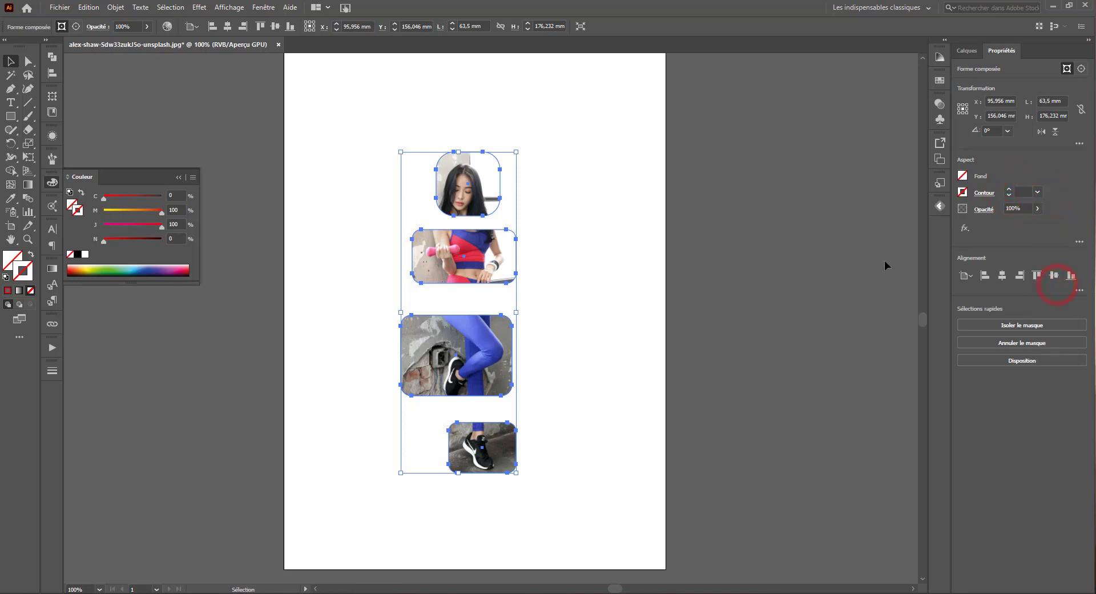
click(798, 213)
click(583, 254)
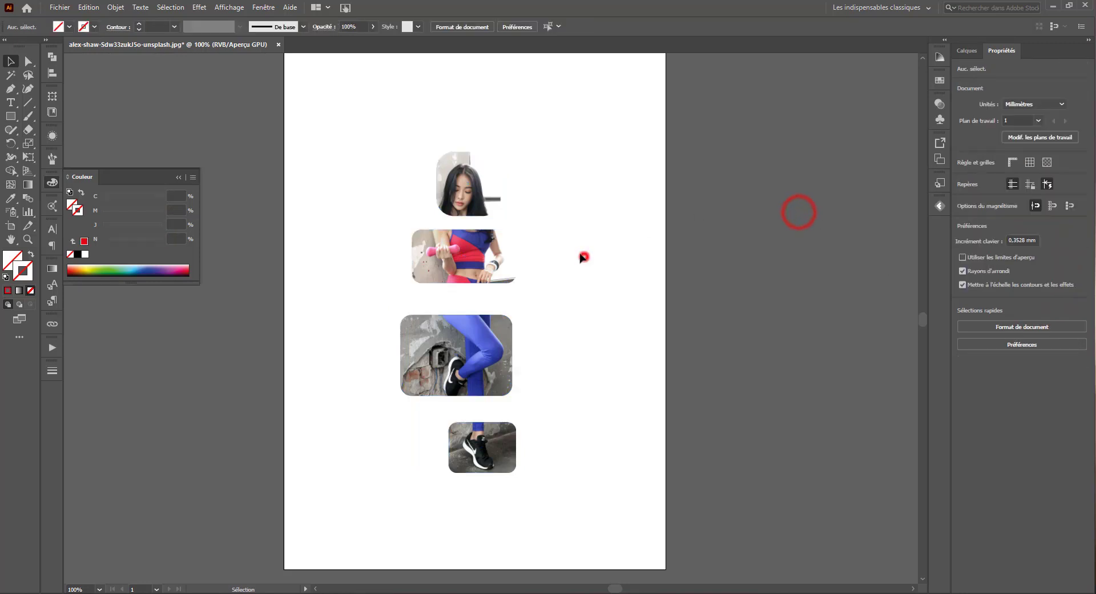
Copy the whole clipped group containing the compound-shape mask and the photo.
click(480, 192)
key(a)
click(967, 50)
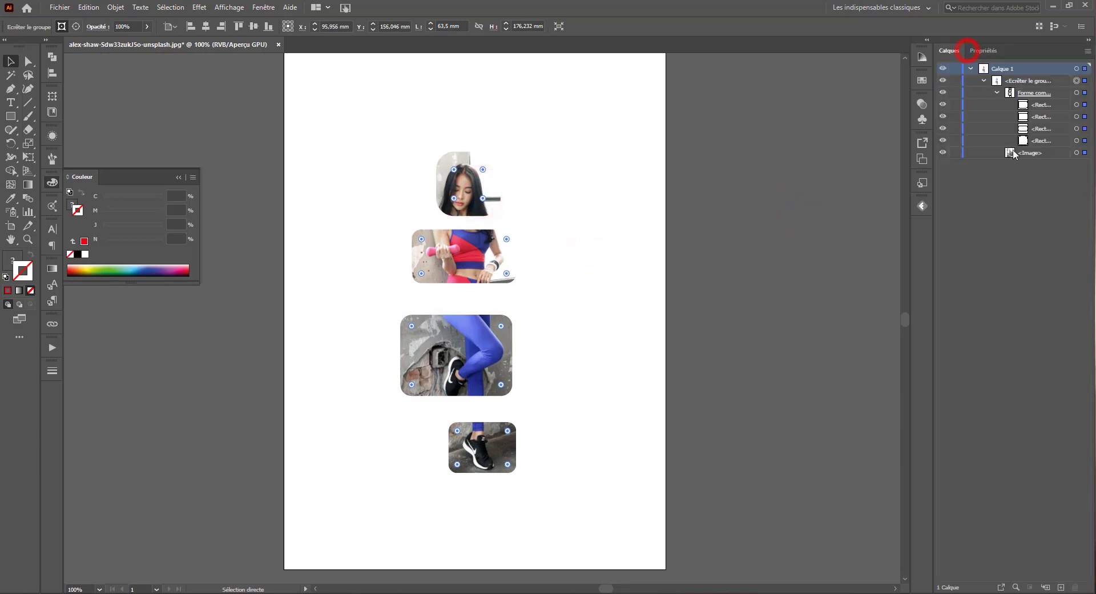
click(1034, 95)
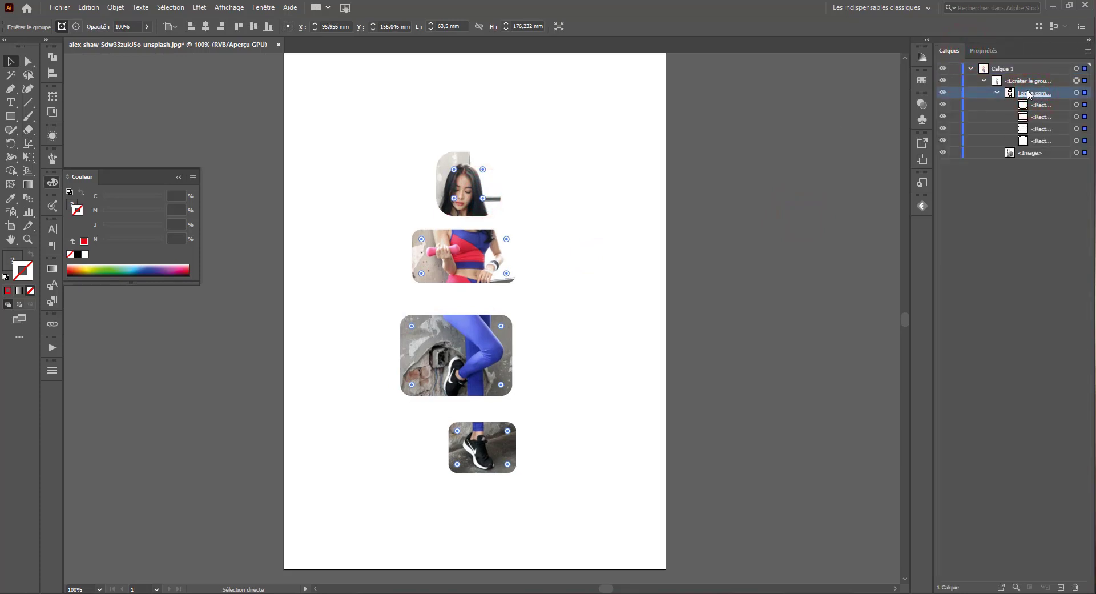
key(ctrl+v)
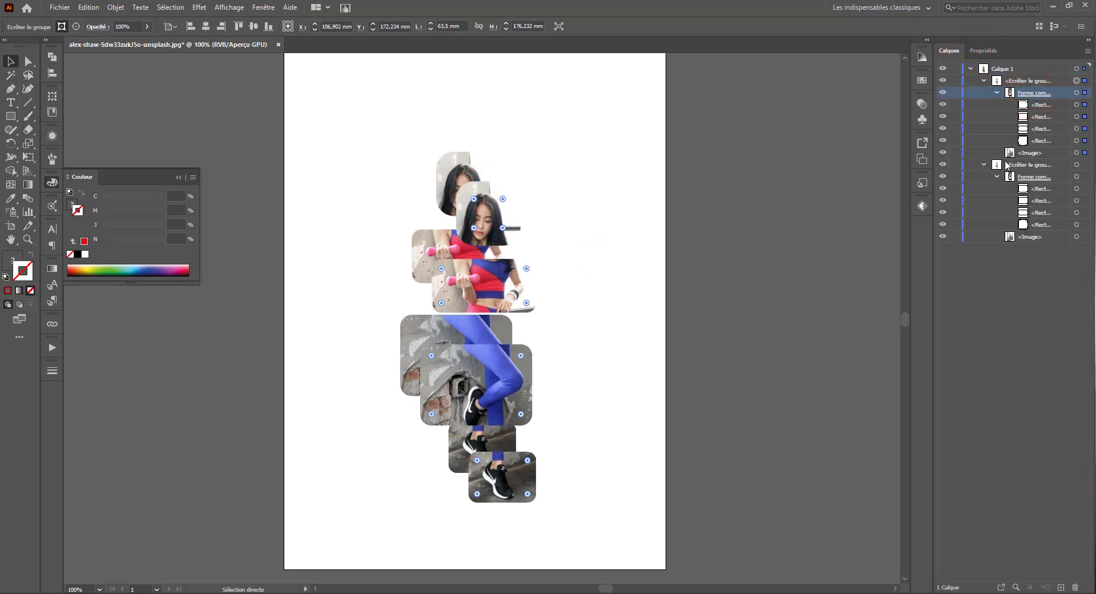
key(v)
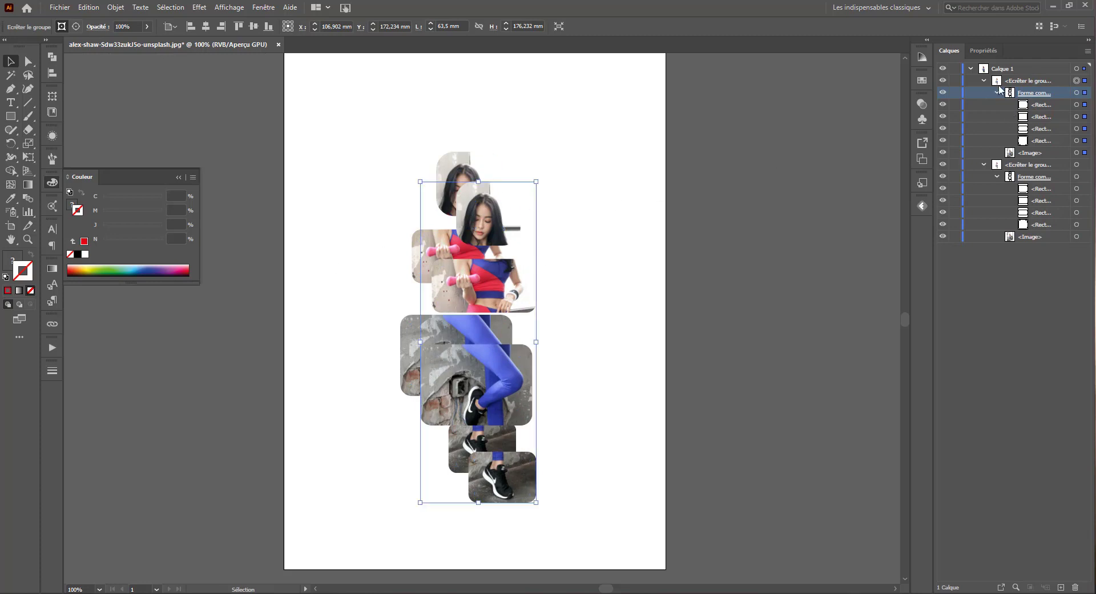
key(ctrl+z)
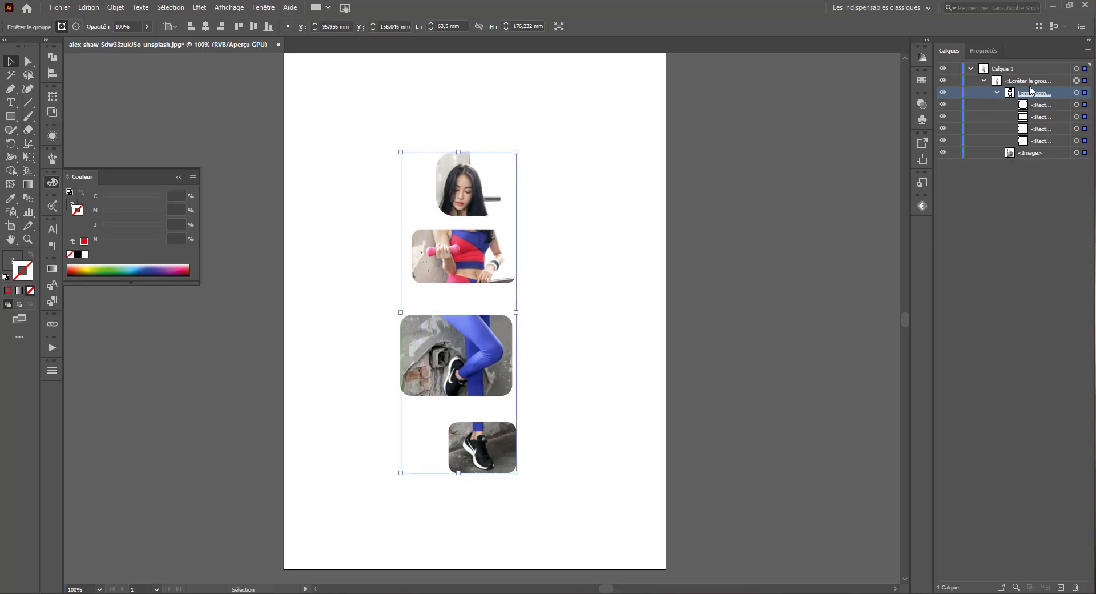
Paste the copied clipped group in place in front of the original and move its compound shape out of the clipping group.
key(ctrl+f)
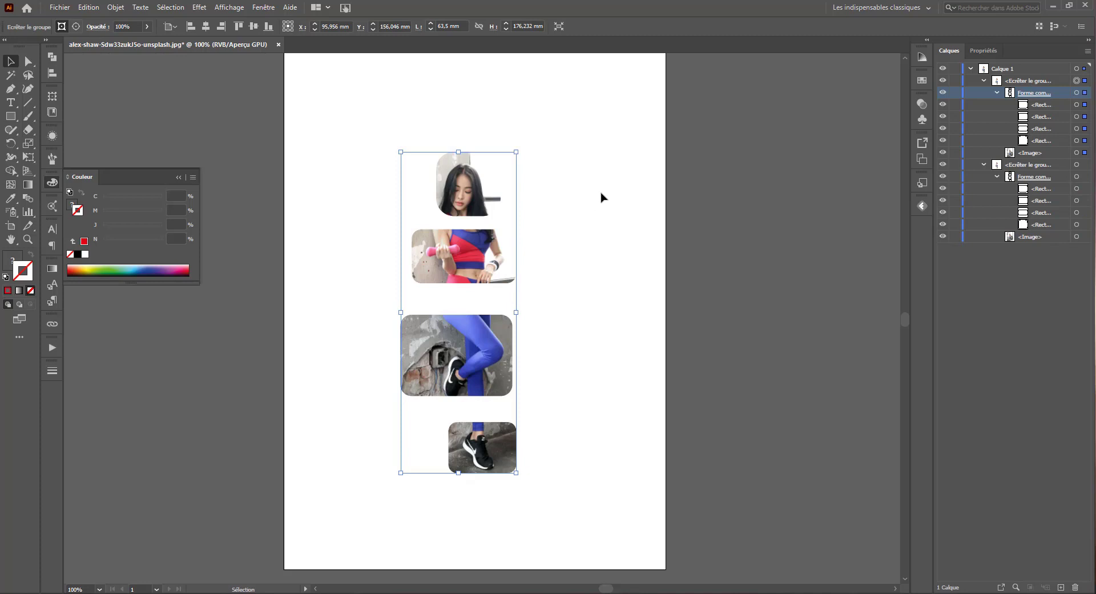
drag(1019, 93, 1013, 78)
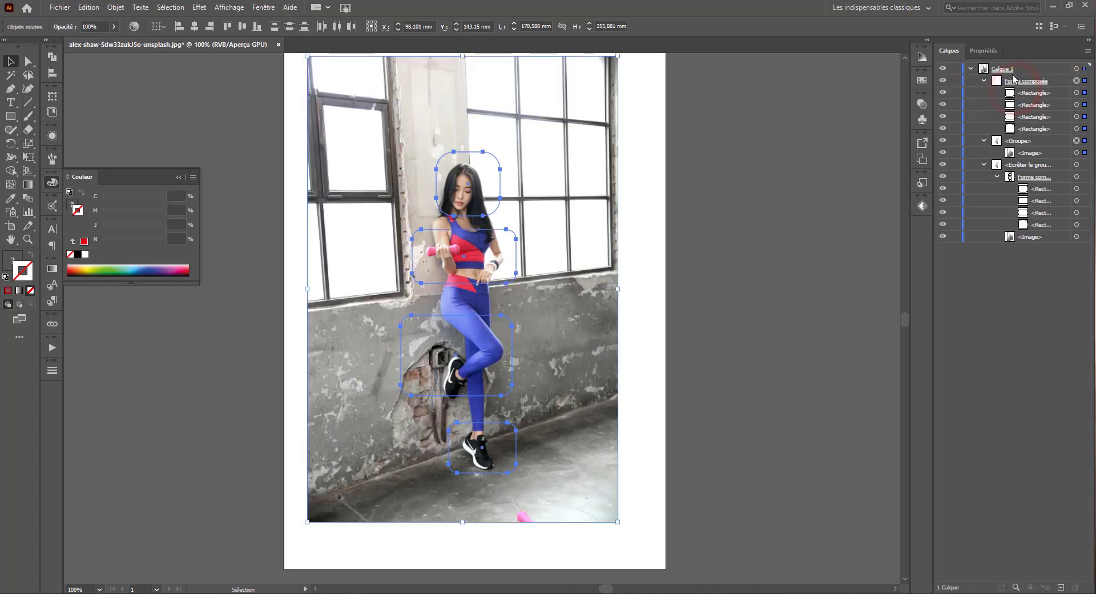
shift+click(1017, 141)
key(Delete)
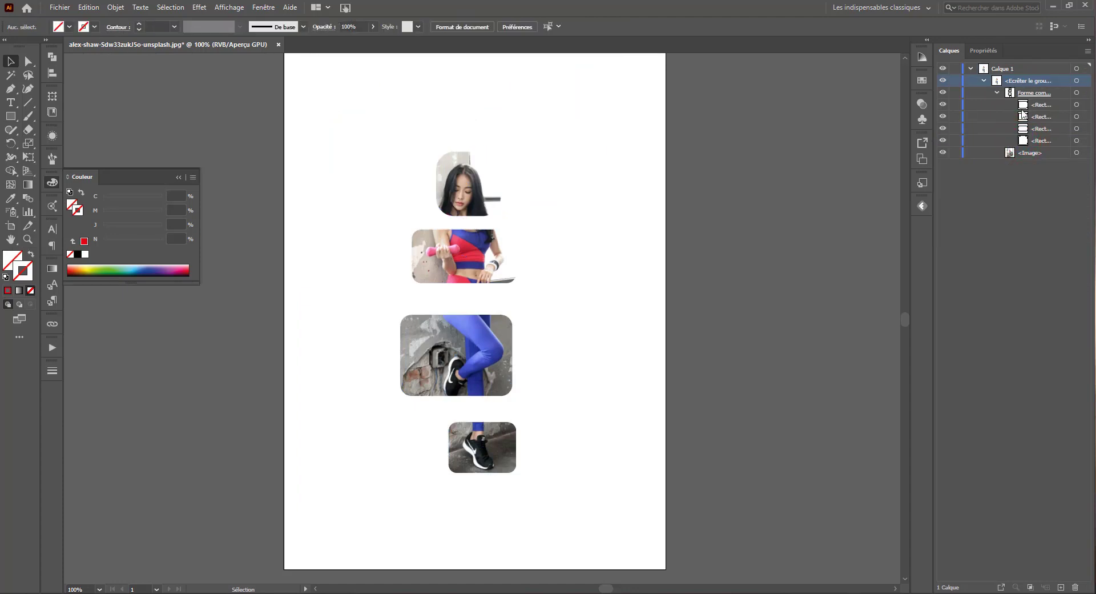
key(ctrl+z)
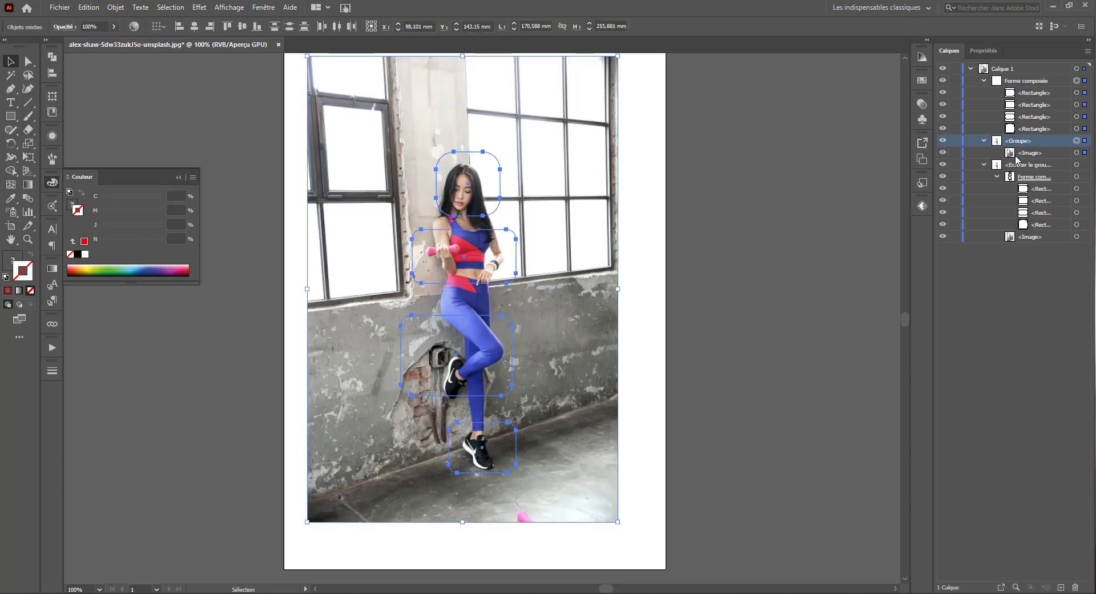
Delete the leftover group holding the duplicated photo, keeping the released compound shape above the original clipped group.
click(987, 140)
click(983, 141)
click(1075, 141)
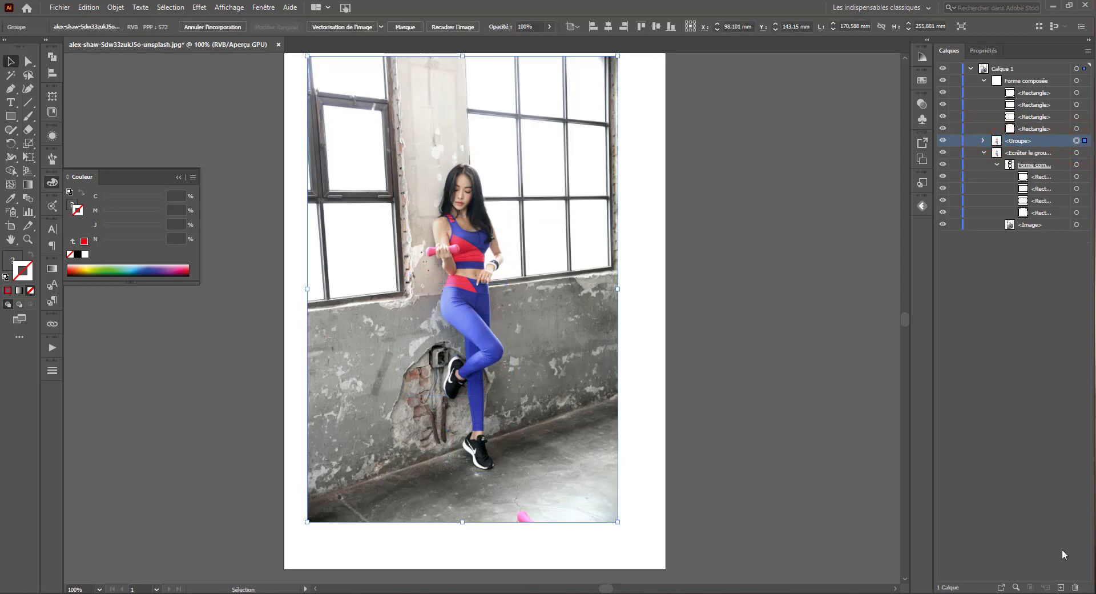
click(1076, 586)
Apply a red stroke to the released compound shape above the clipped group.
click(1008, 80)
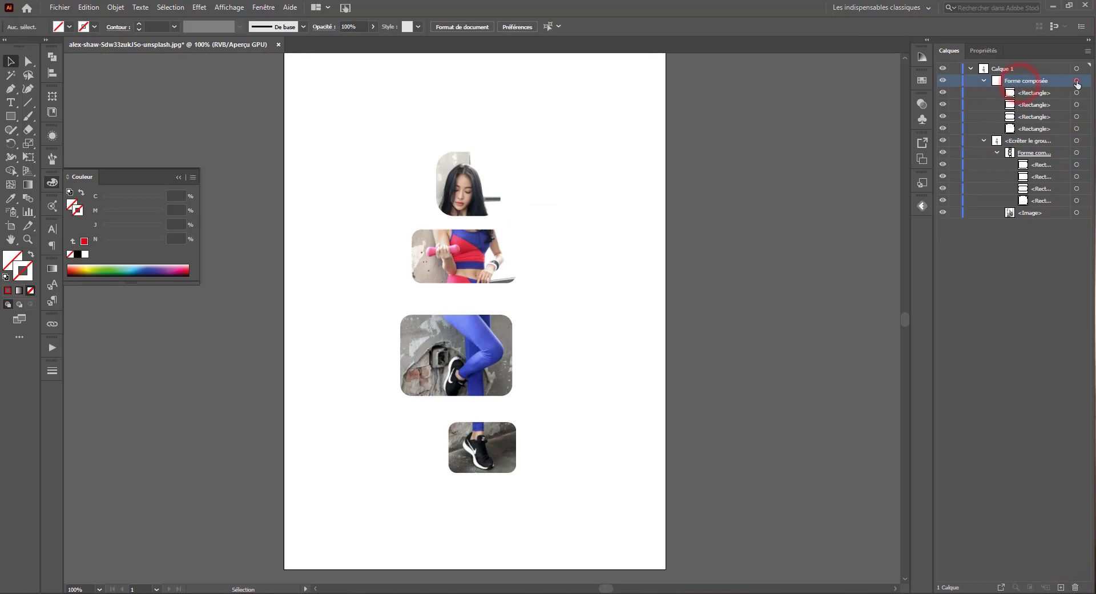
click(1076, 81)
click(84, 241)
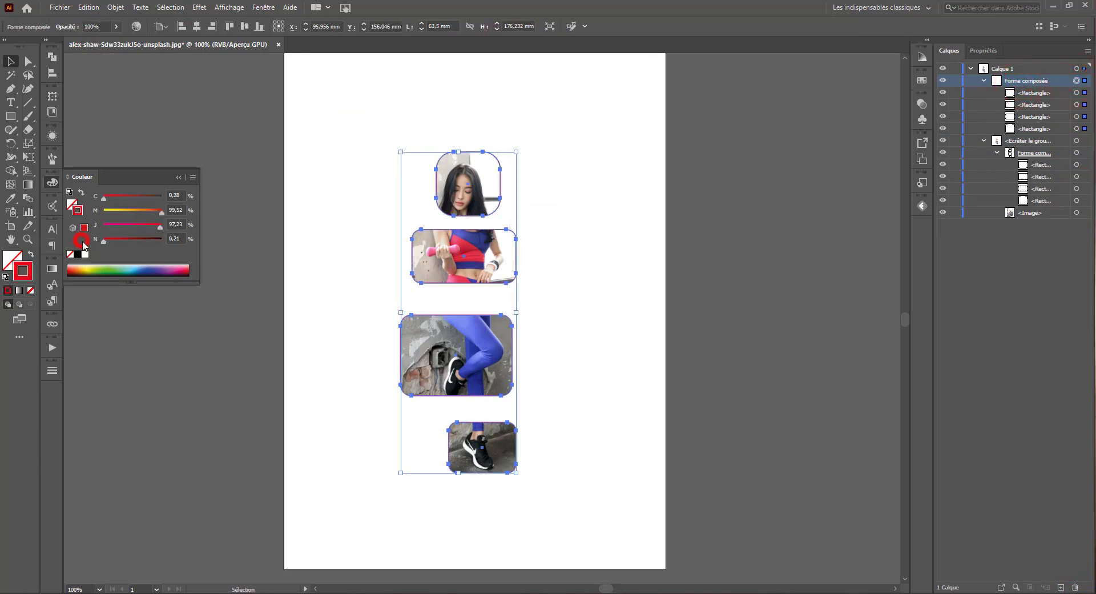
click(290, 255)
Try a 3 pt stroke weight and a dashed line on the released compound shape, returning it to a solid 1 pt stroke.
click(1076, 81)
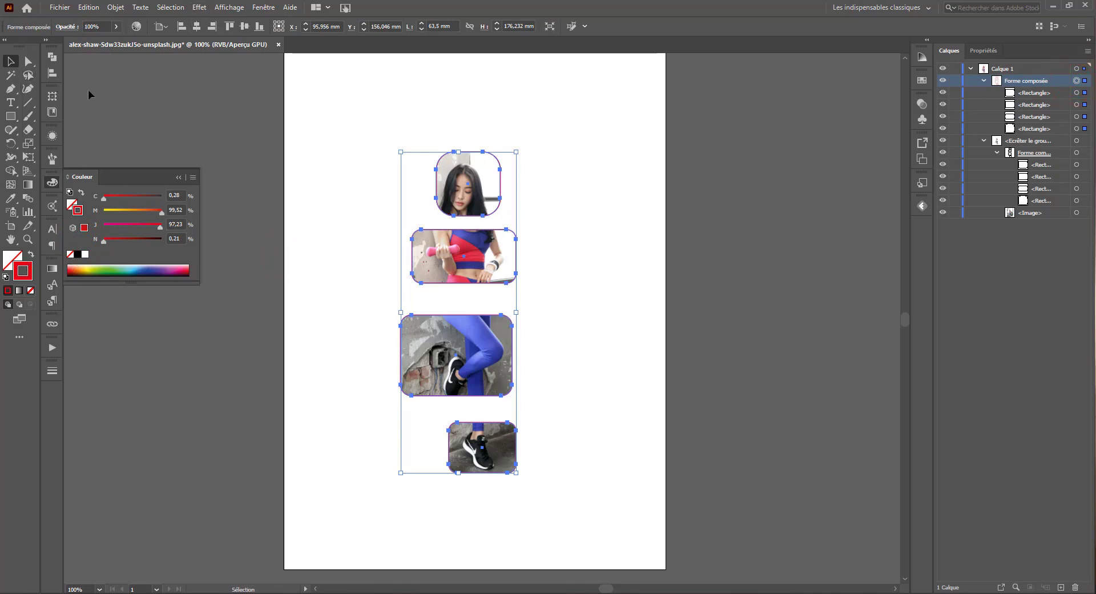
click(271, 6)
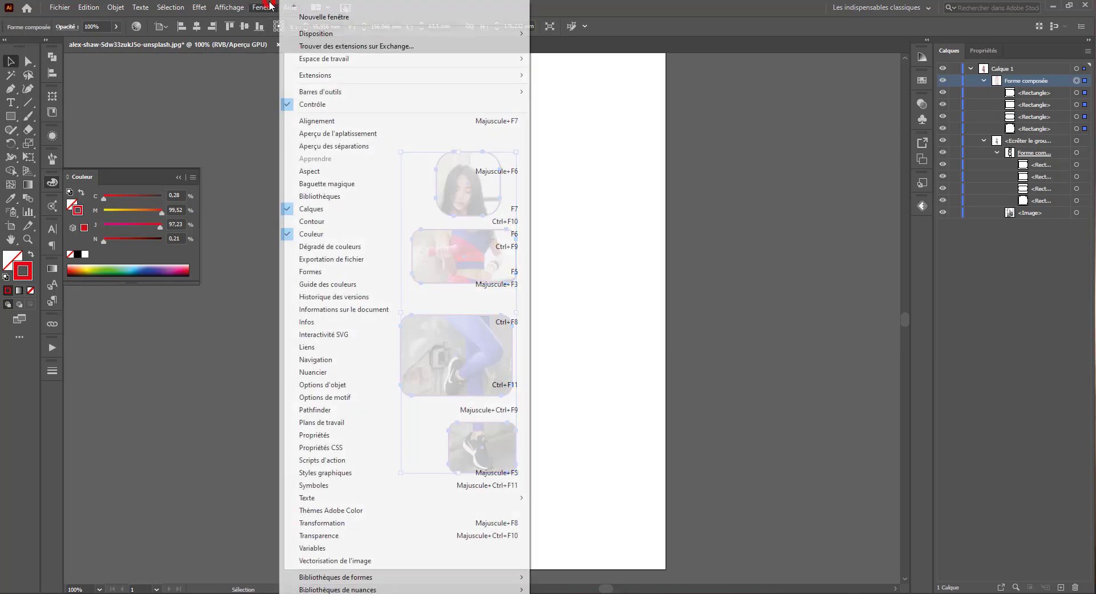
click(299, 221)
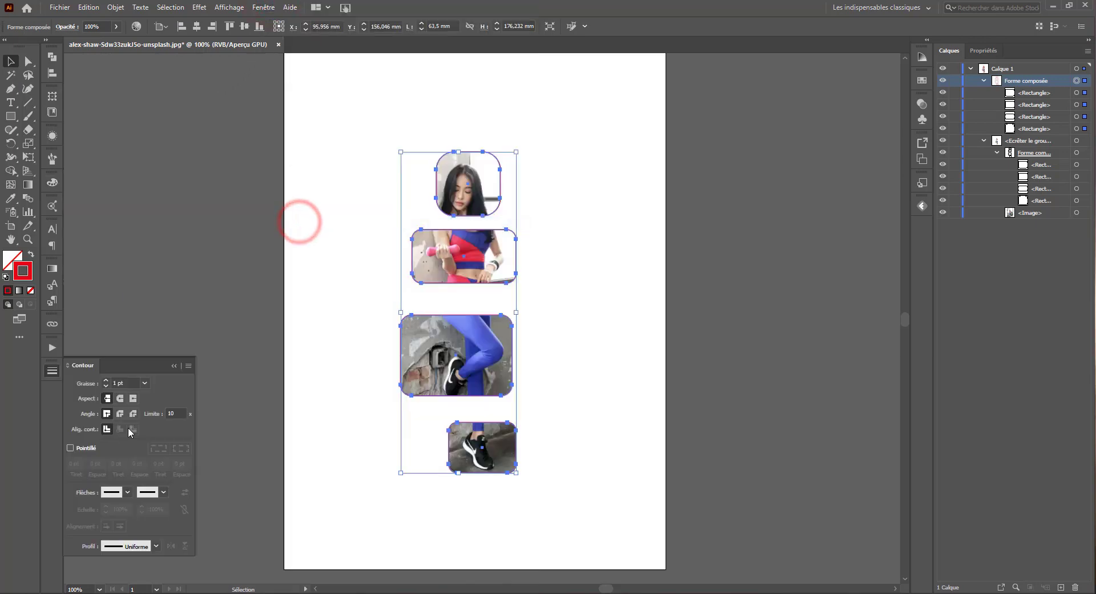
click(106, 380)
click(106, 380)
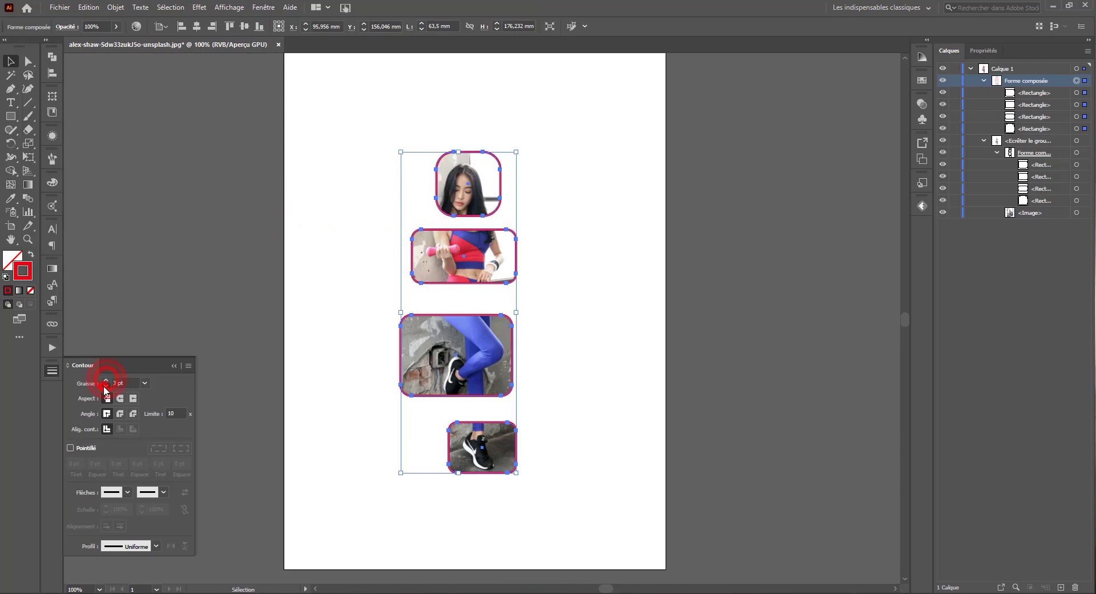
click(105, 386)
click(105, 387)
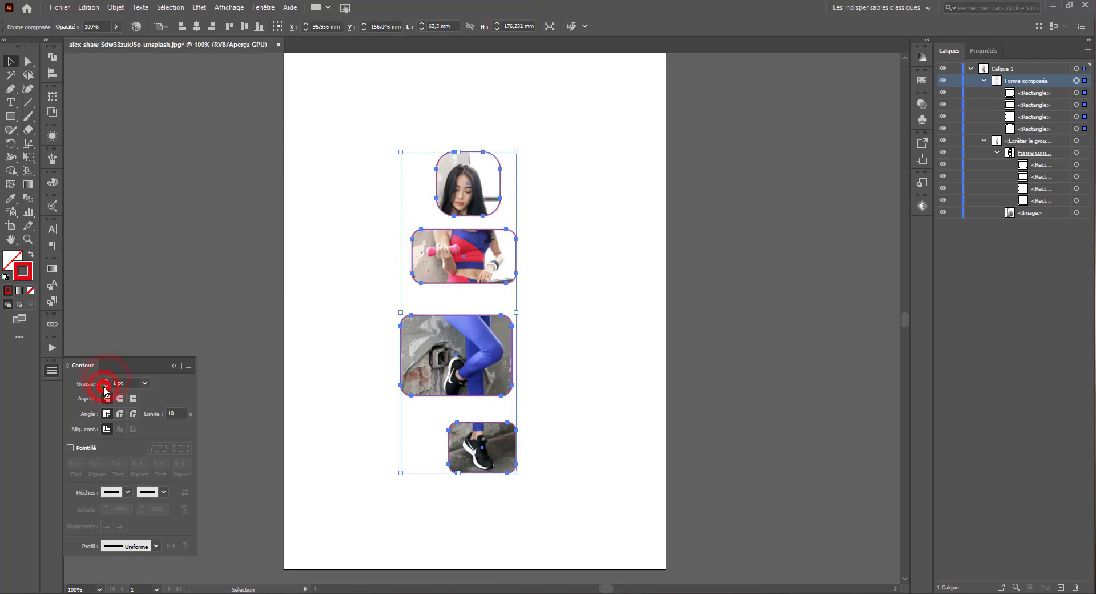
click(71, 448)
click(71, 448)
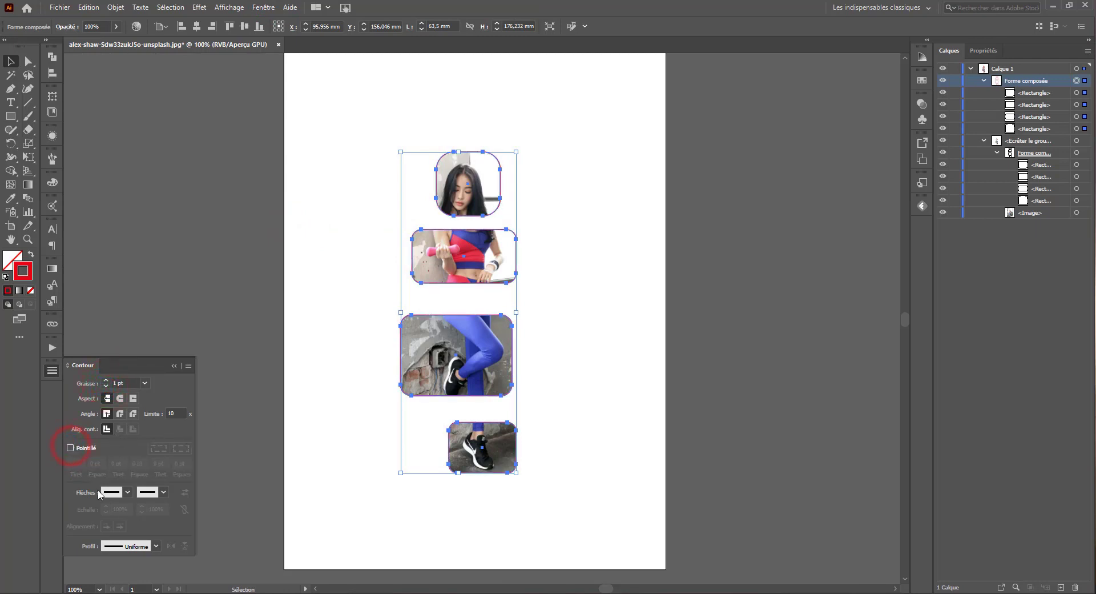
Give the compound shape's red stroke the elliptical width profile that tapers at both ends.
click(155, 546)
click(108, 423)
click(286, 251)
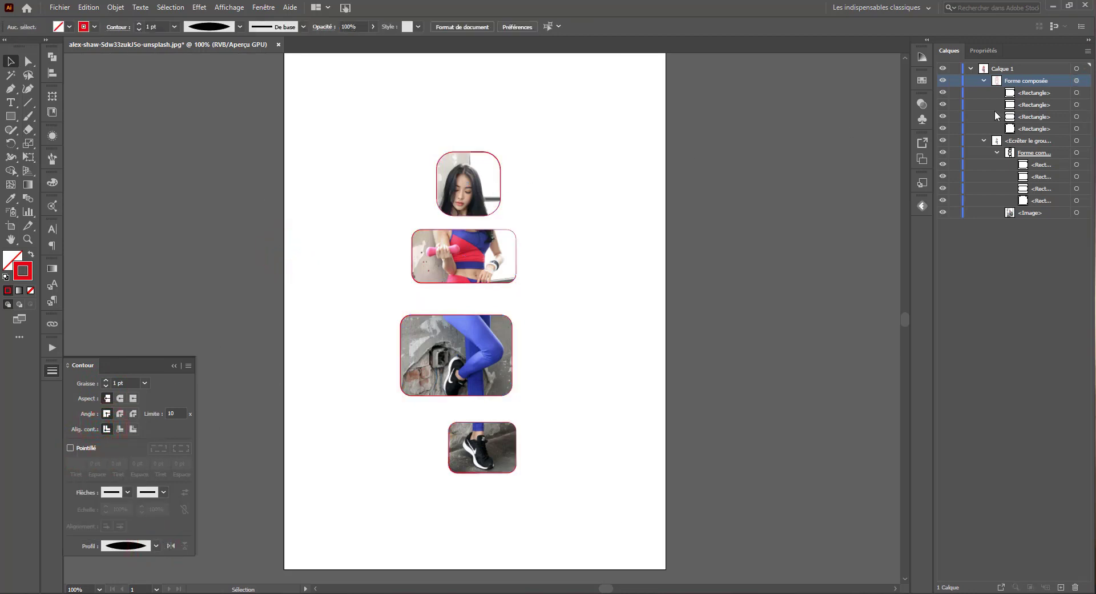
Change the compound shape's stroke to the triangular width profile that tapers toward one end, with a weight of 2 pt.
click(1073, 81)
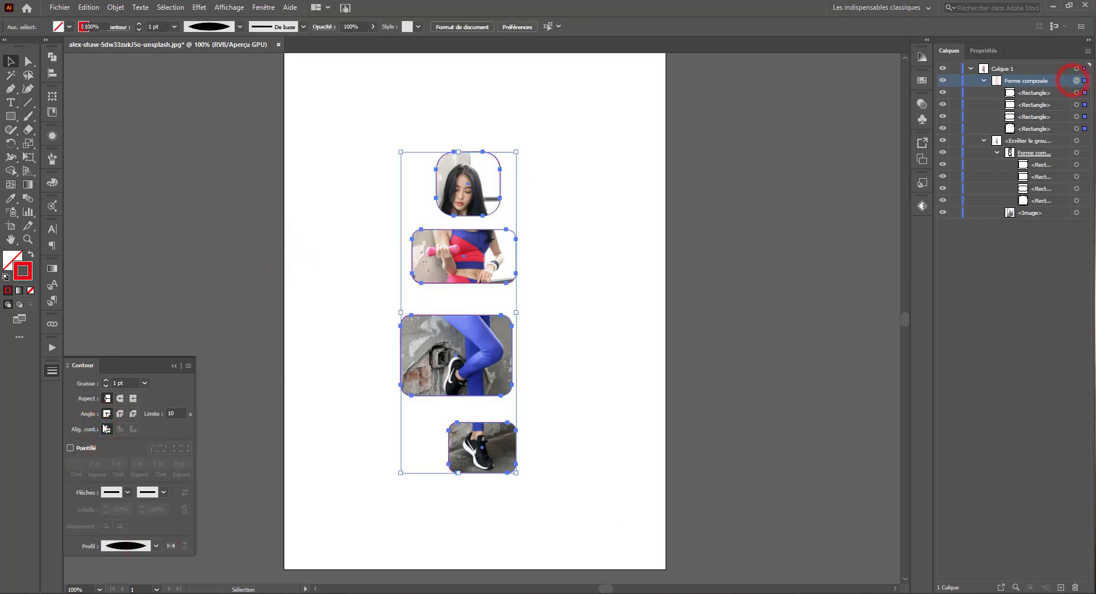
click(155, 546)
click(112, 490)
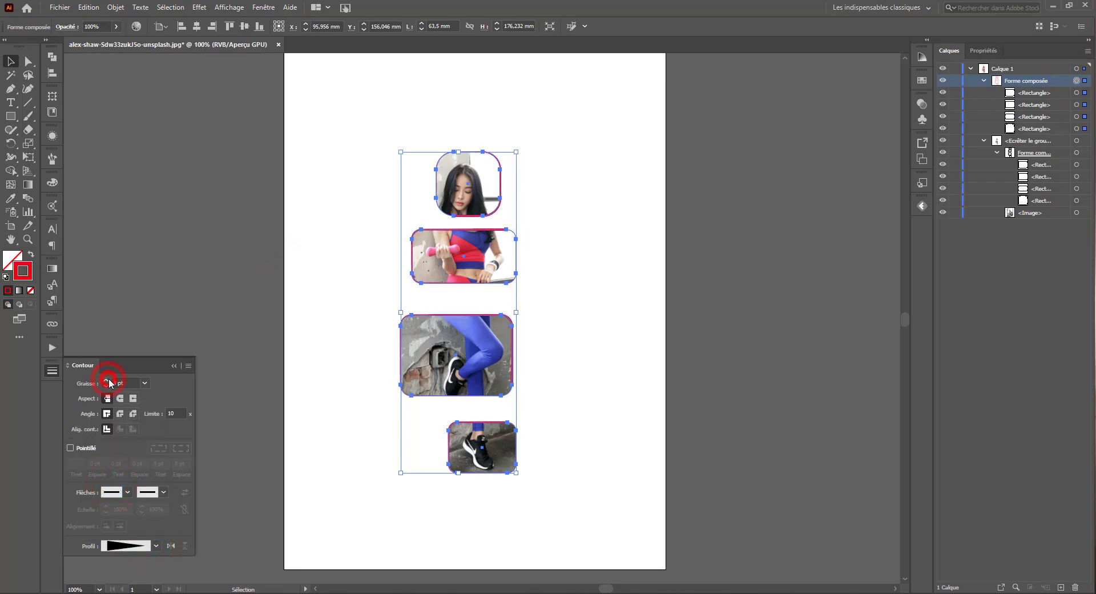
click(304, 198)
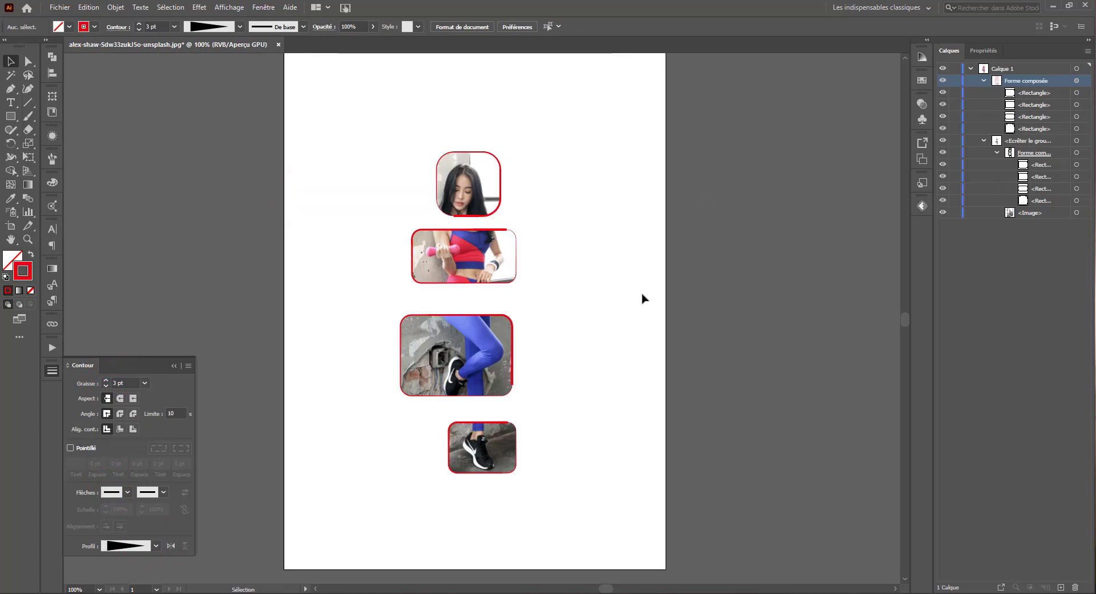
key(ctrl+z)
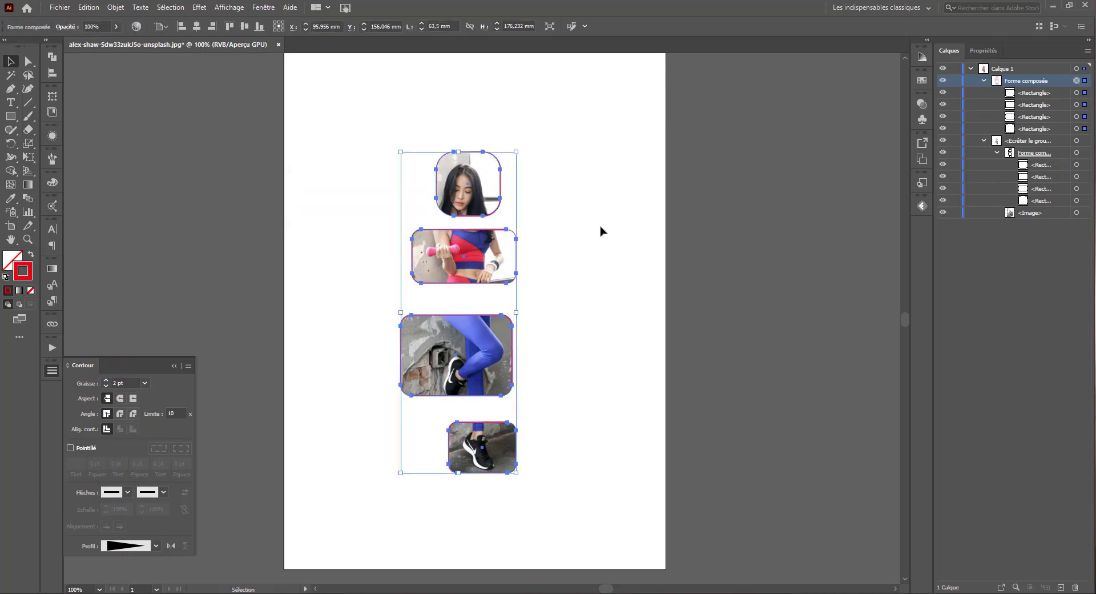
Target the individual rectangles inside the released compound shape to examine their own stroke settings.
click(600, 210)
click(1076, 93)
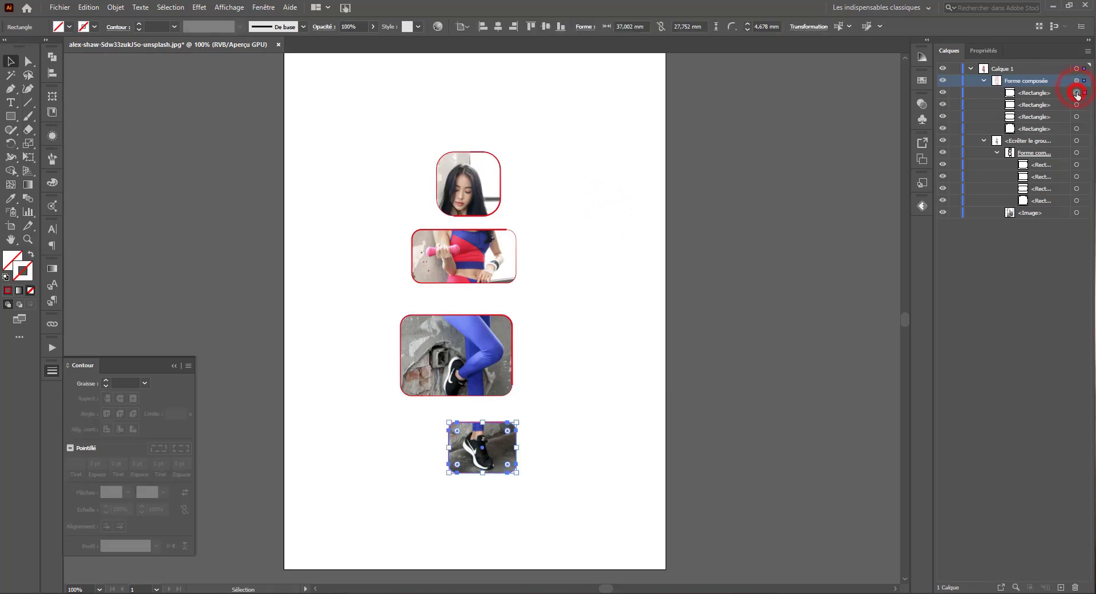
click(1078, 81)
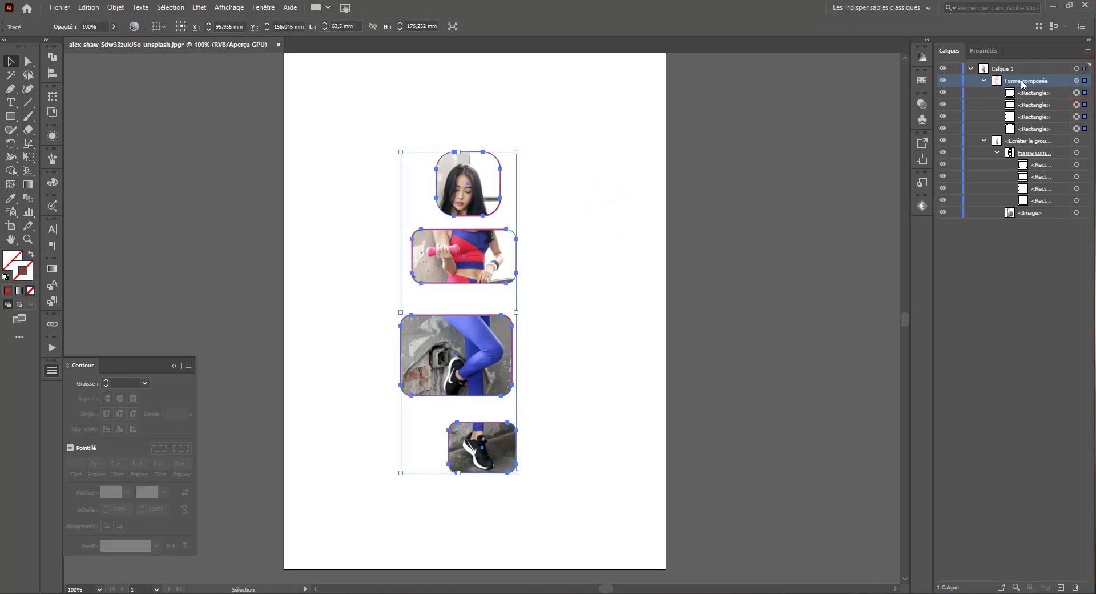
click(219, 247)
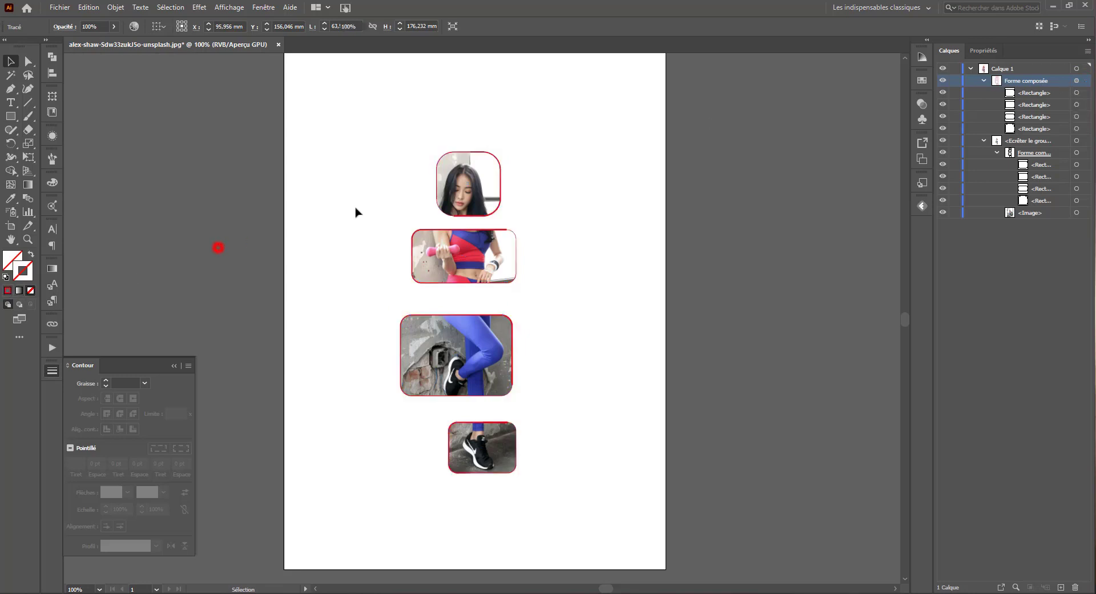
Remove the stroke from the released compound shape as a whole.
click(1077, 81)
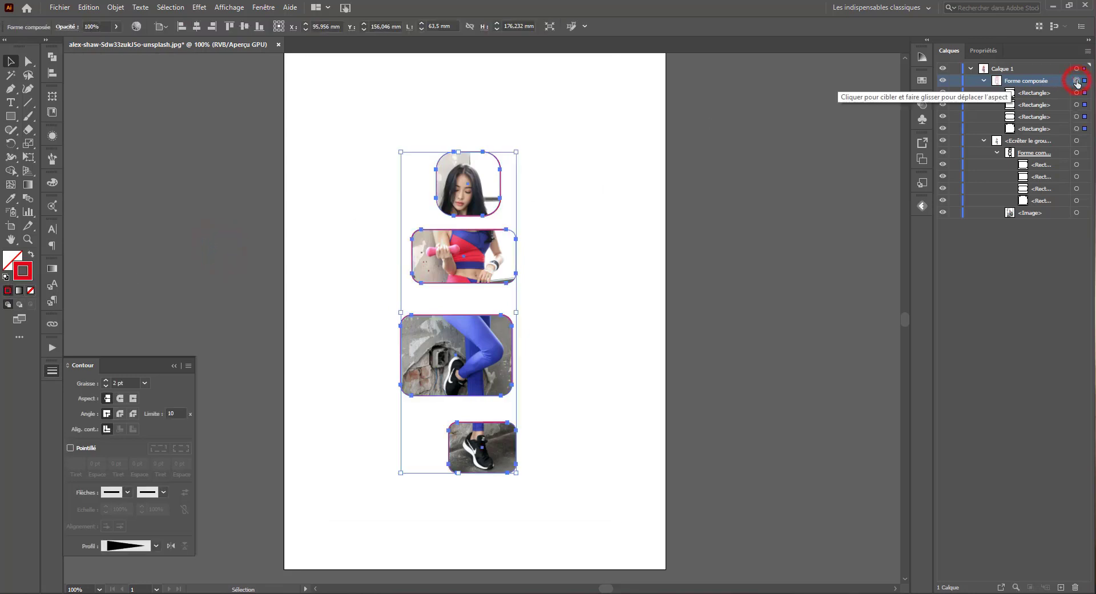
click(31, 290)
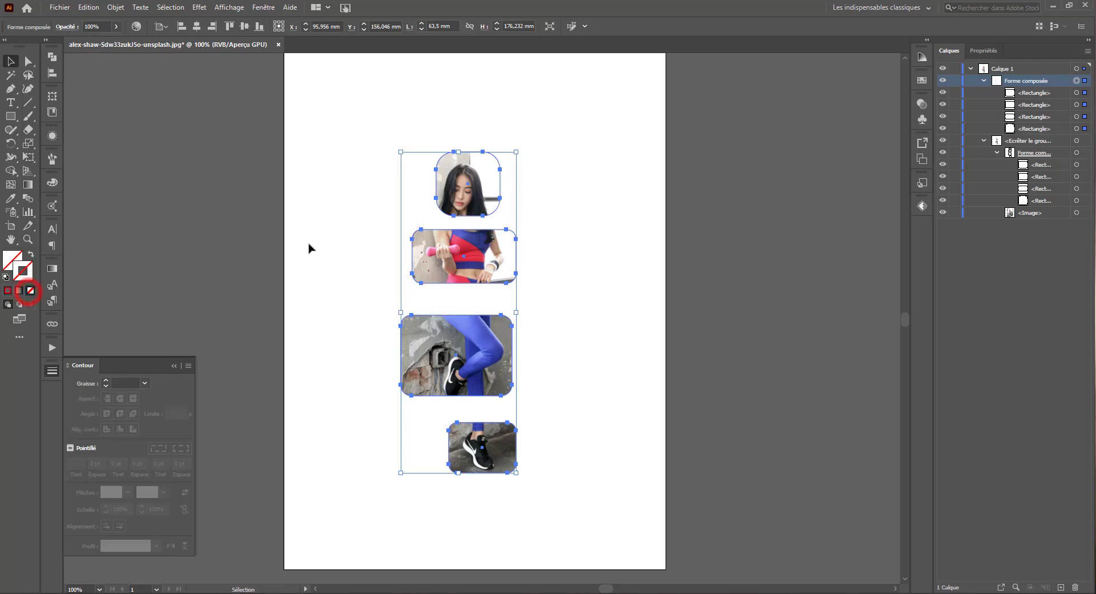
click(309, 245)
Inside the duplicated compound shape, give the shoe frame's rectangle a red stroke and the leg frame's rectangle a green stroke.
click(1076, 93)
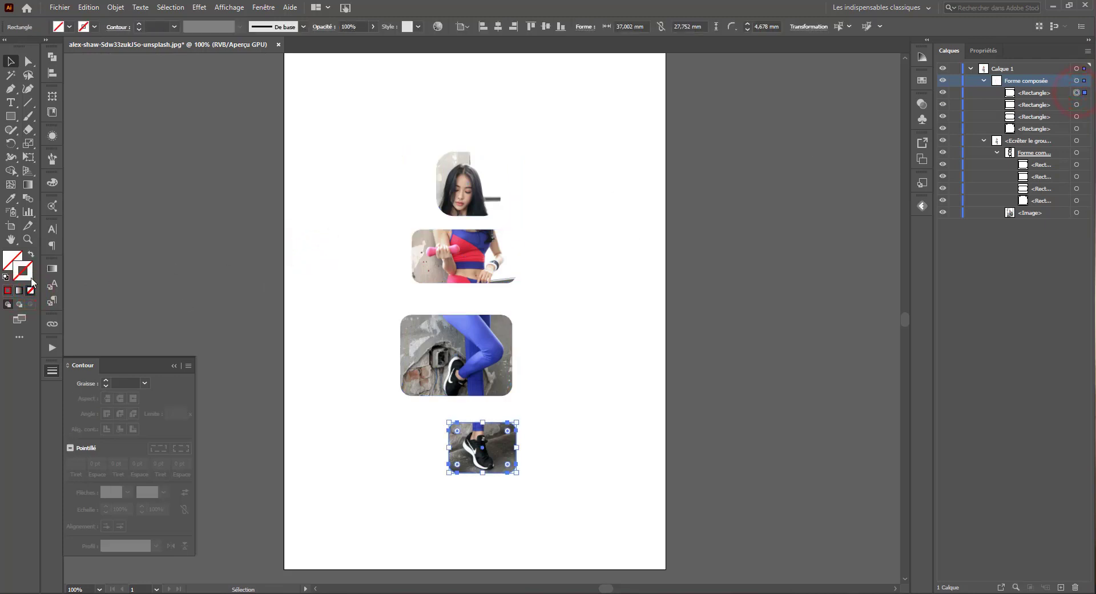
click(7, 290)
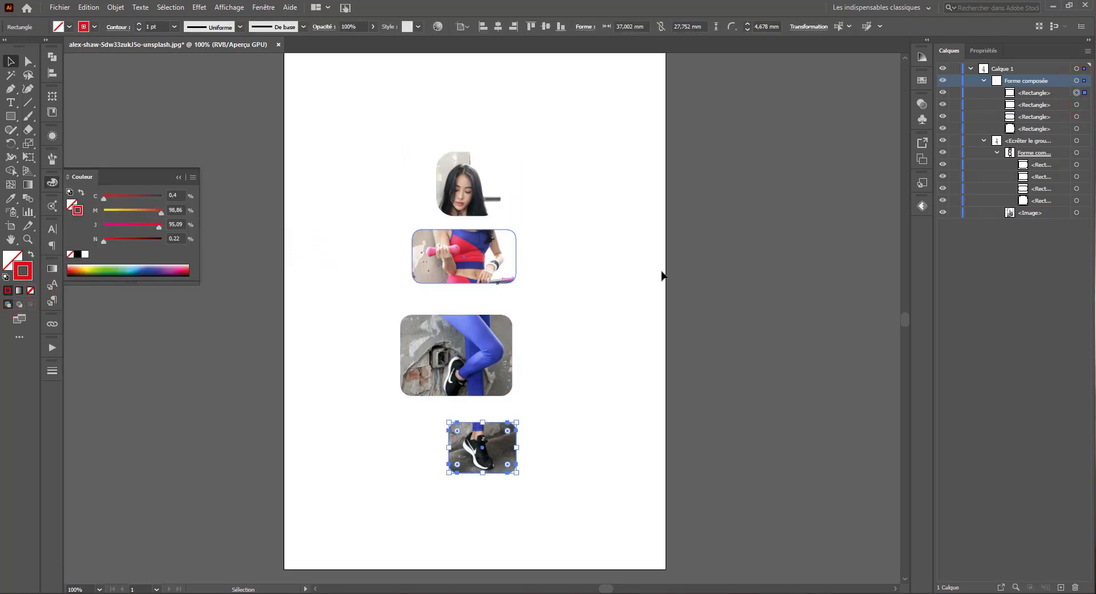
click(1076, 105)
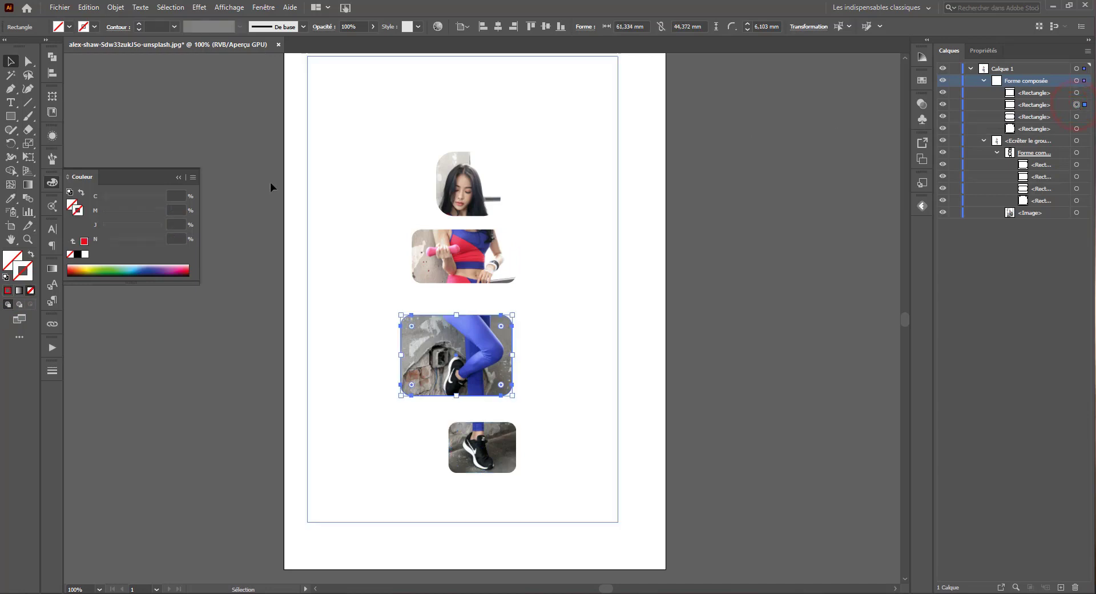
click(86, 243)
click(110, 272)
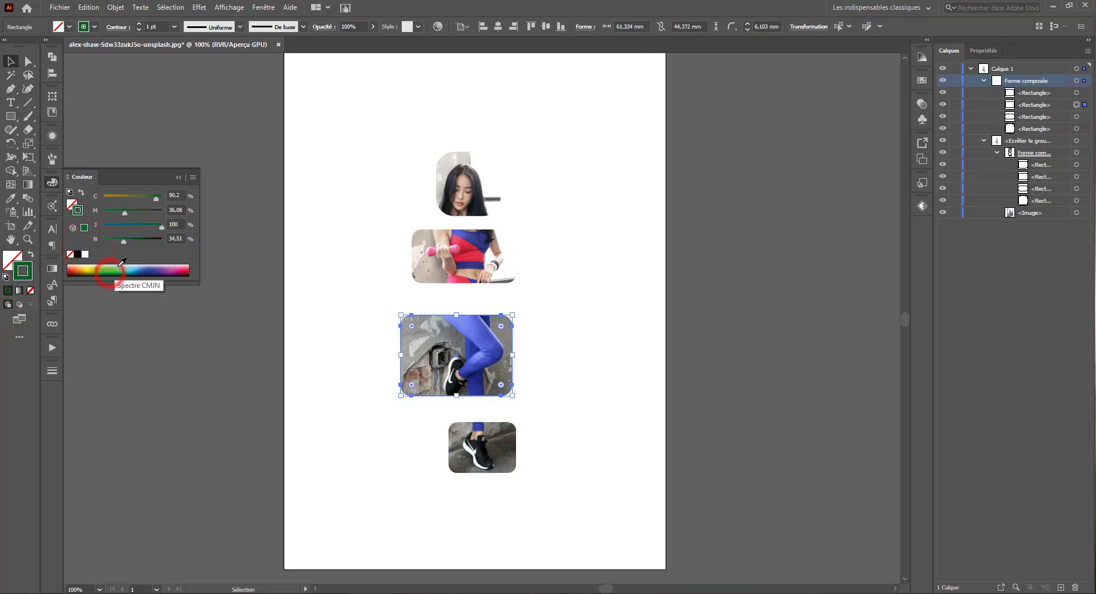
Set the green stroke weight of the leg frame's rectangle to 5 pt and deselect it.
click(1033, 117)
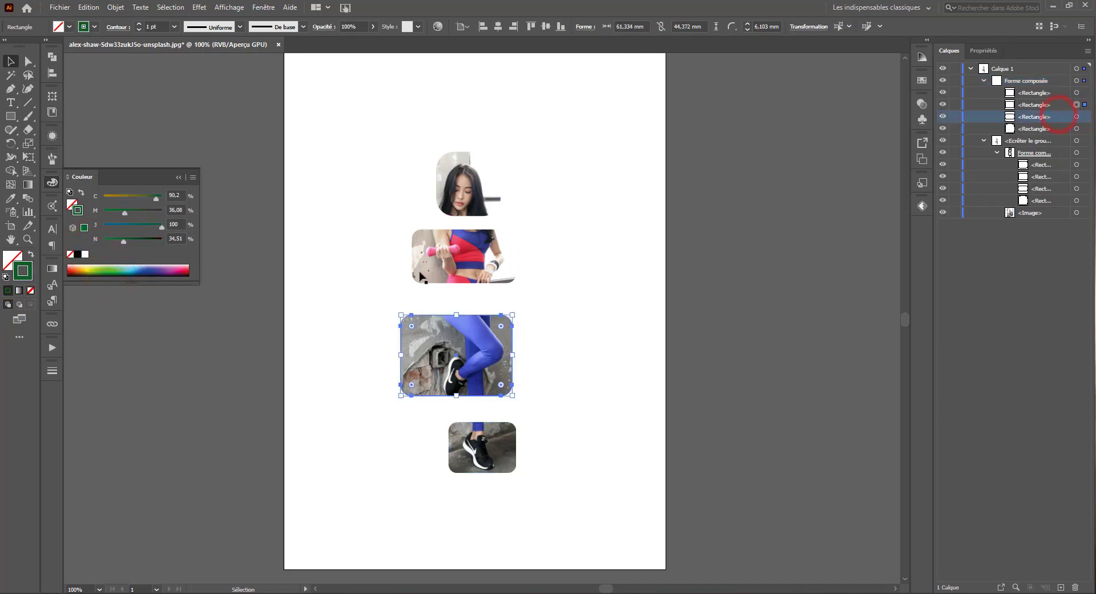
click(138, 24)
click(138, 24)
click(139, 24)
click(139, 24)
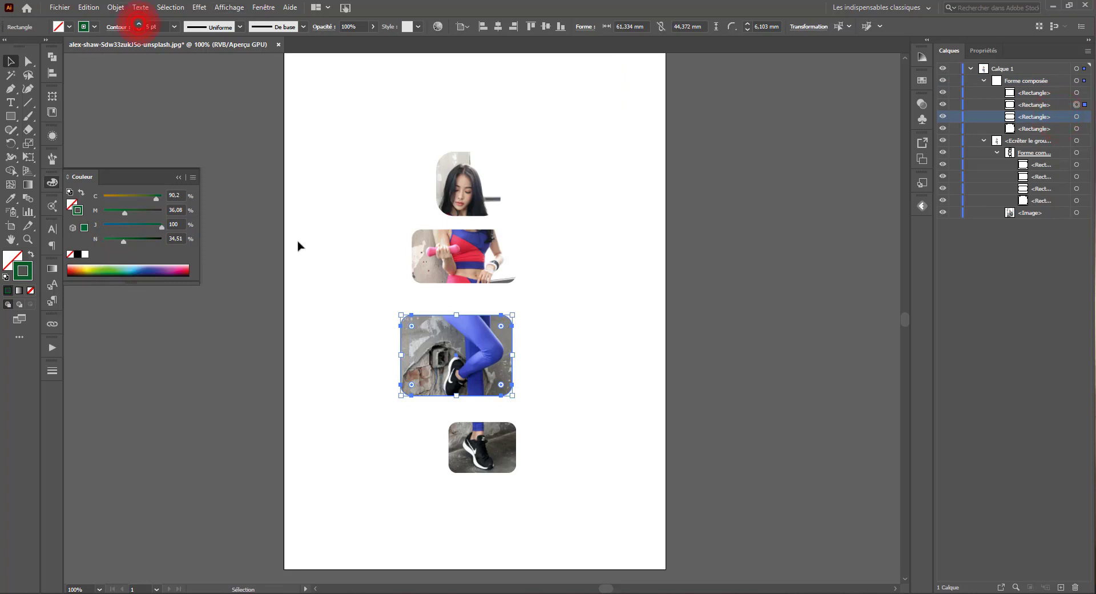
click(273, 293)
Target the whole duplicated compound shape above the clip group and simplify its paths.
click(1022, 97)
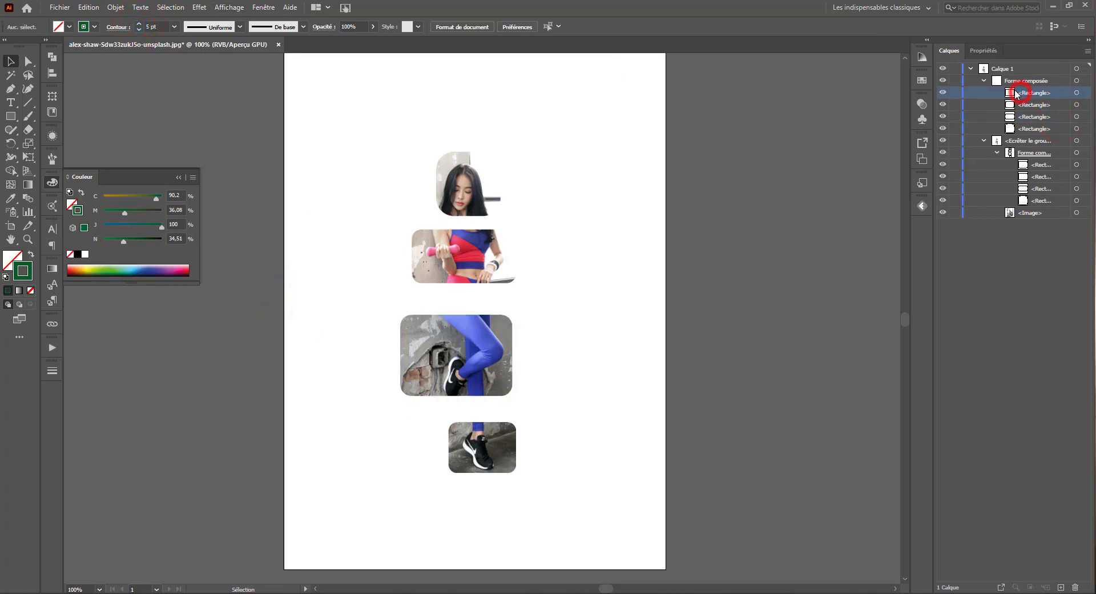
click(1029, 84)
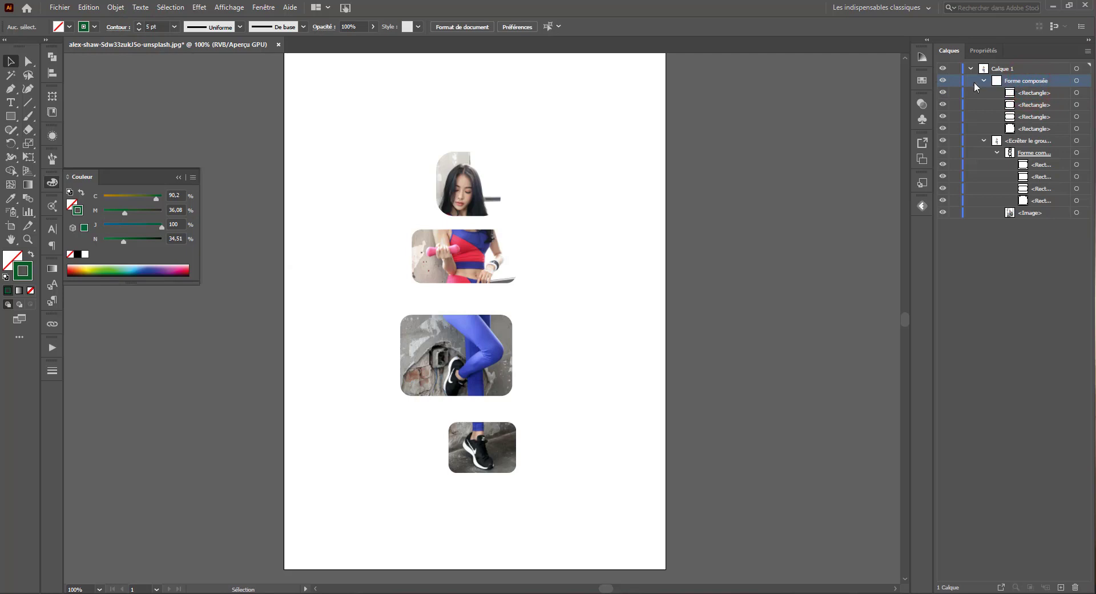
click(1076, 83)
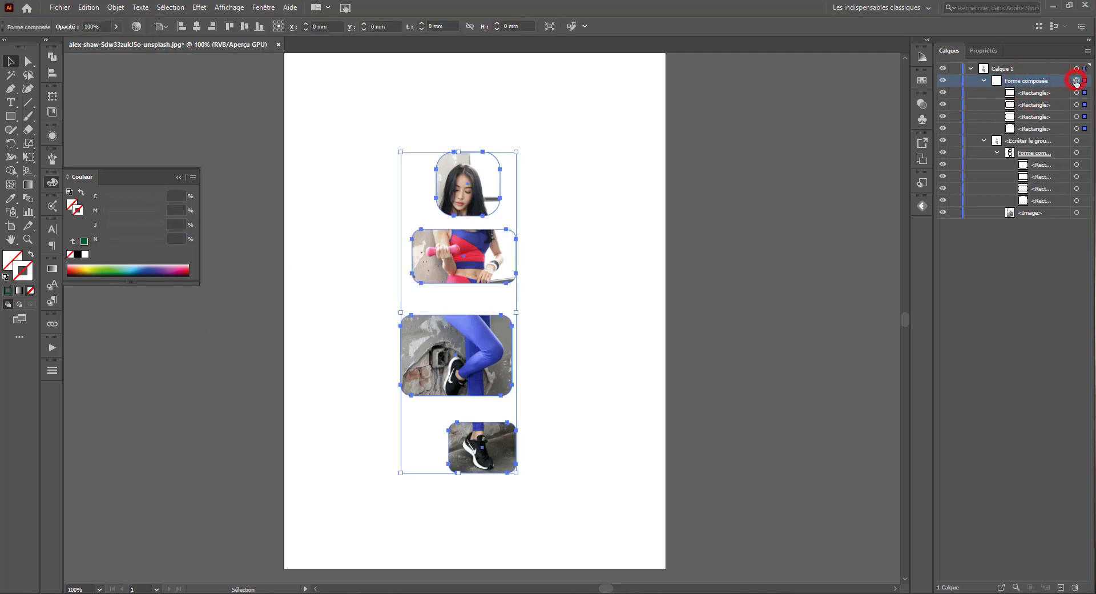
right_click(470, 195)
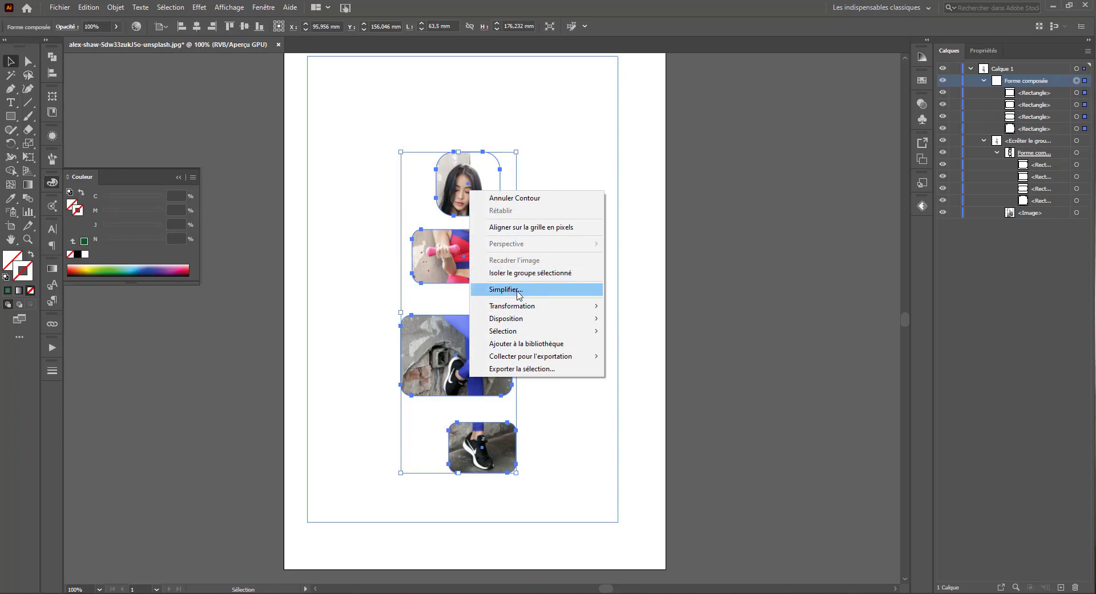
click(519, 294)
Expand the simplified compound shape with the Pathfinder and deselect the result.
click(52, 56)
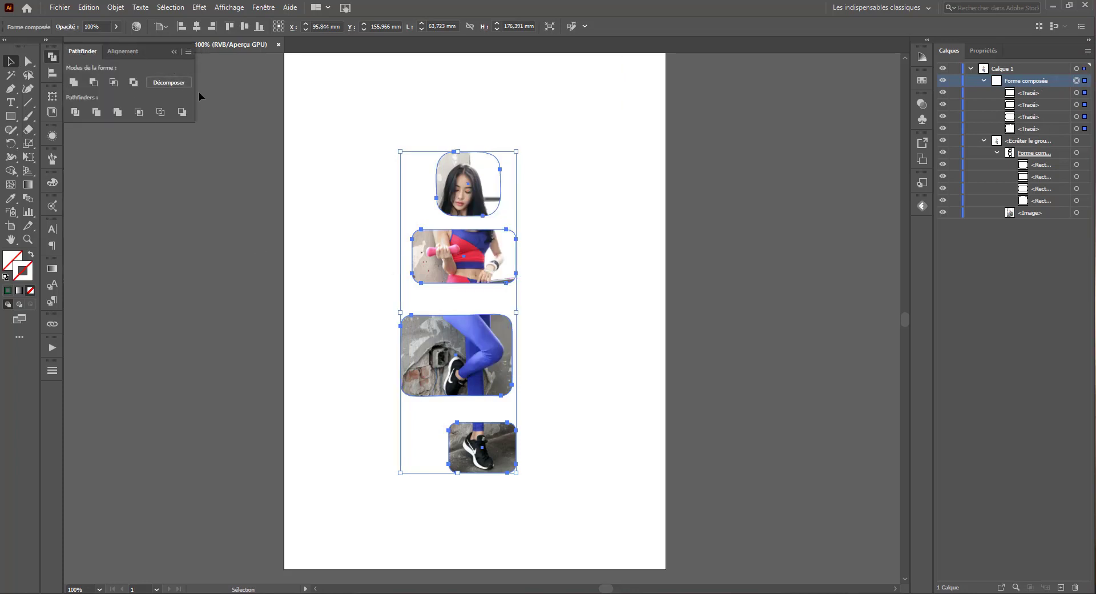
click(168, 82)
click(303, 391)
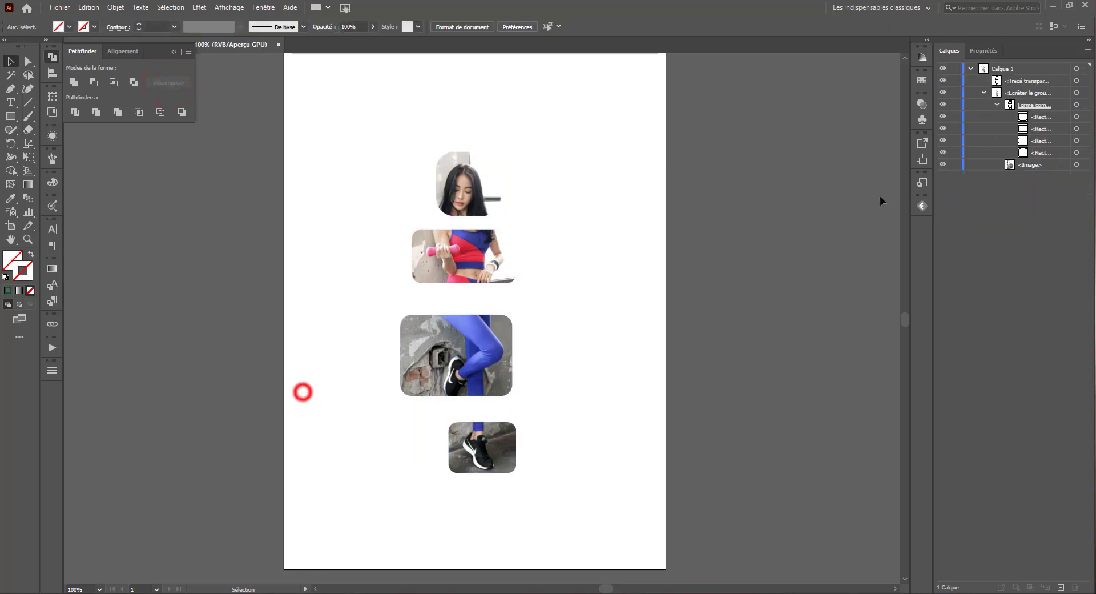
Release the expanded compound path above the clip group into separate frame paths.
click(1076, 81)
right_click(456, 194)
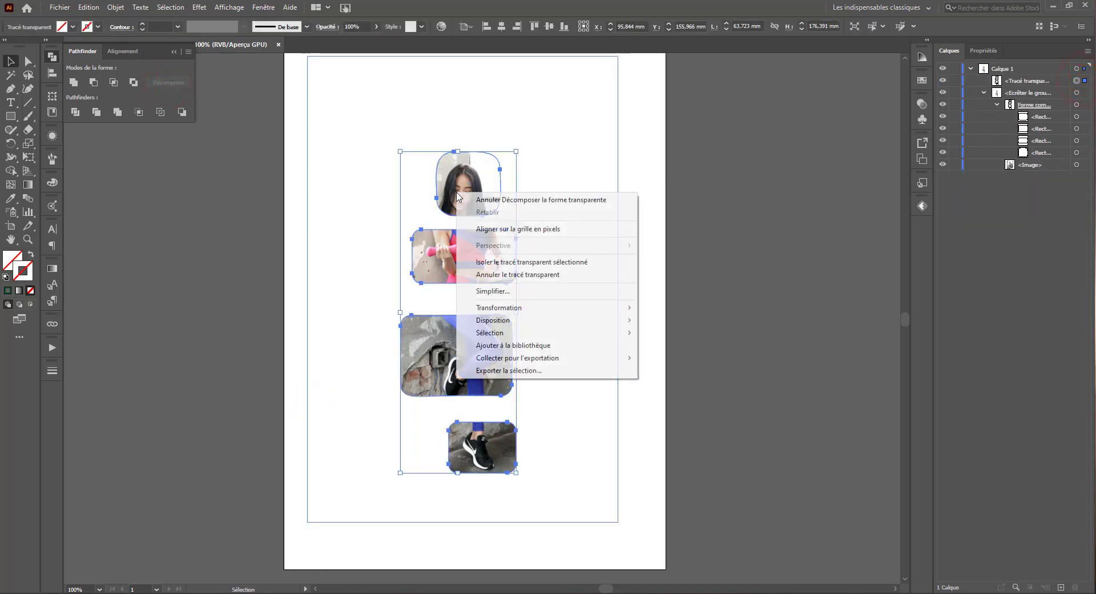
click(503, 274)
click(674, 283)
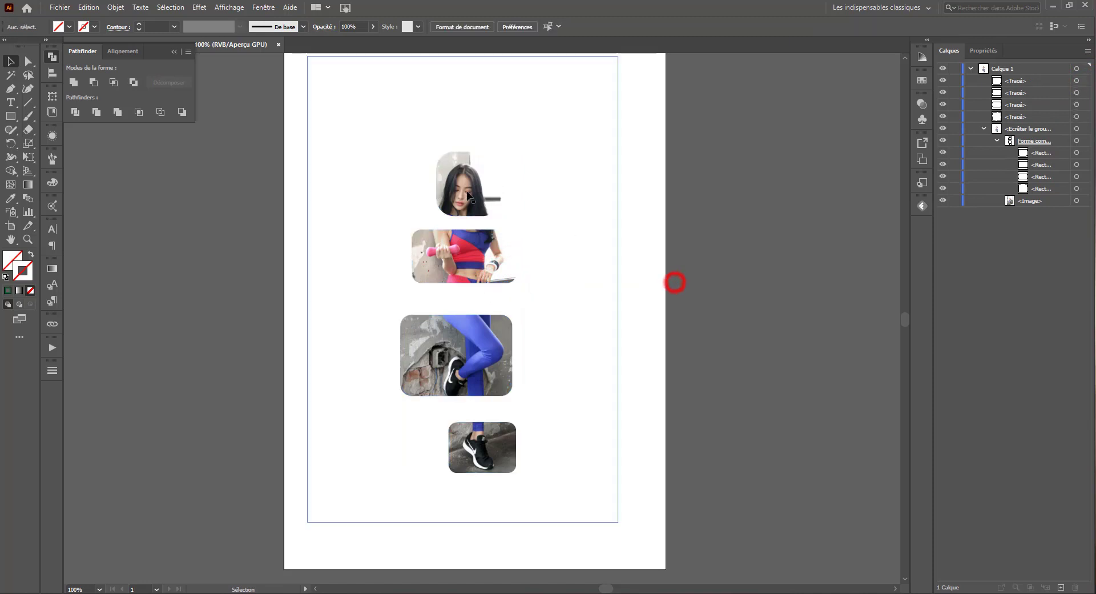
Outline only the separate path around the woman's face with a green 1 pt stroke.
key(ctrl+a)
click(1076, 117)
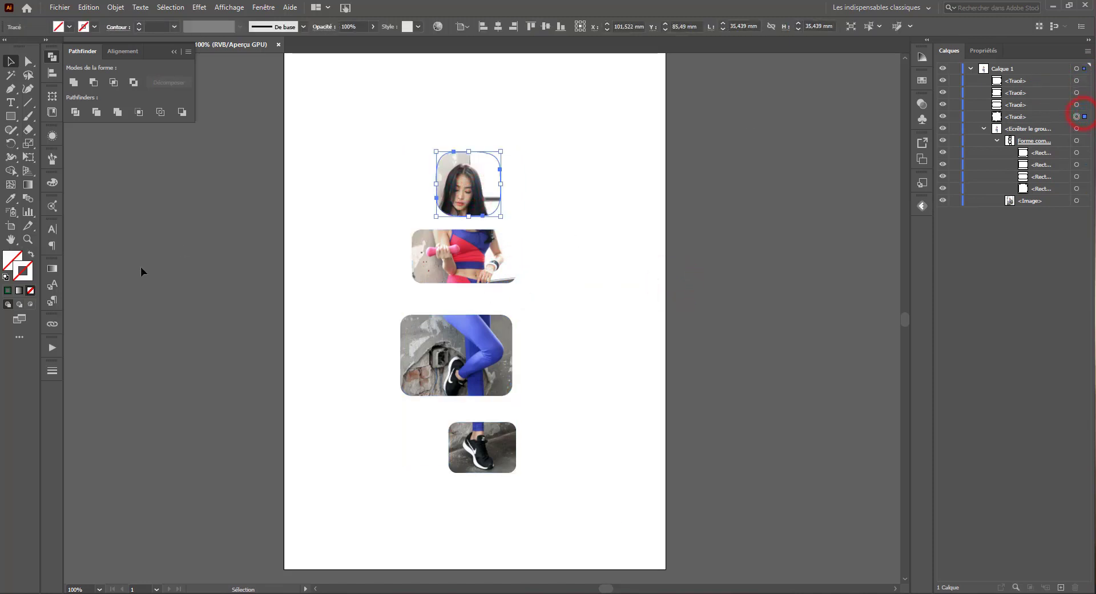
click(7, 290)
click(251, 352)
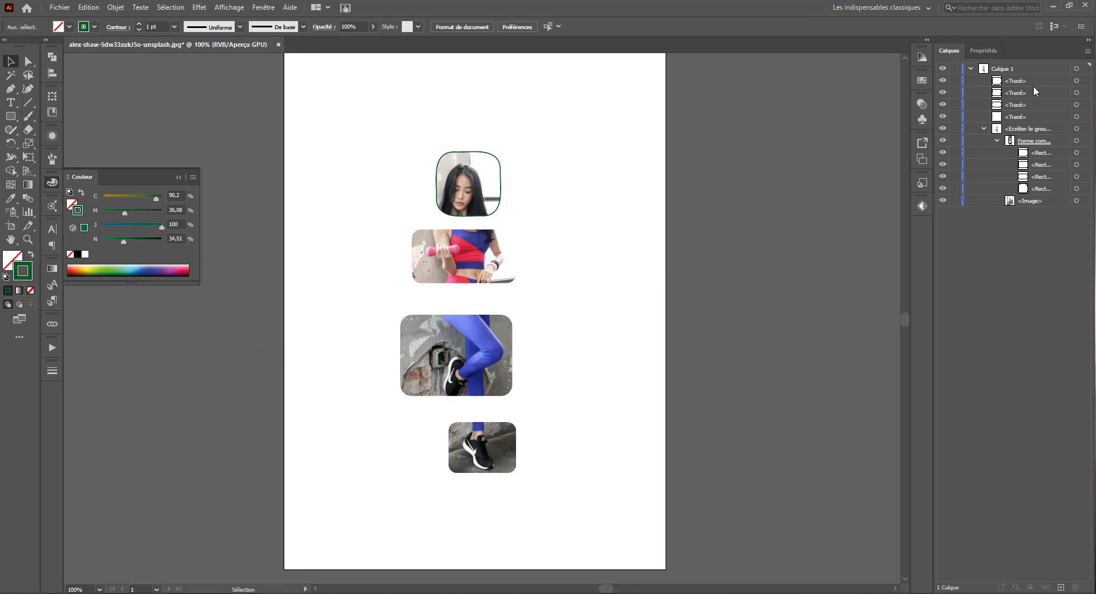
Delete the four separate frame paths above the clip group, keeping only the masked photo.
click(1000, 69)
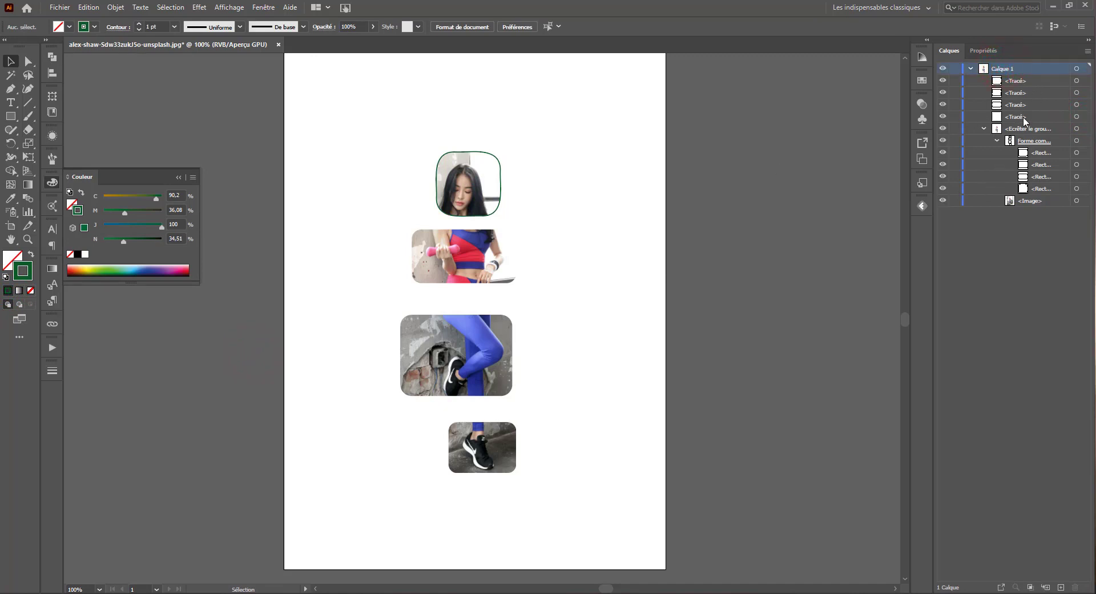
click(1025, 117)
shift+click(1019, 81)
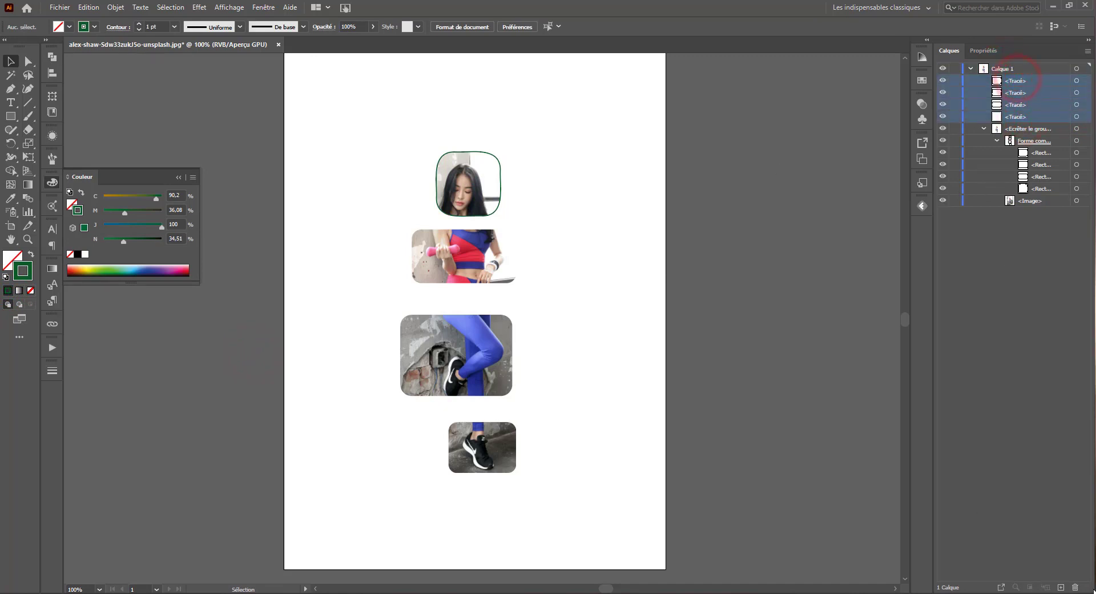
click(1075, 587)
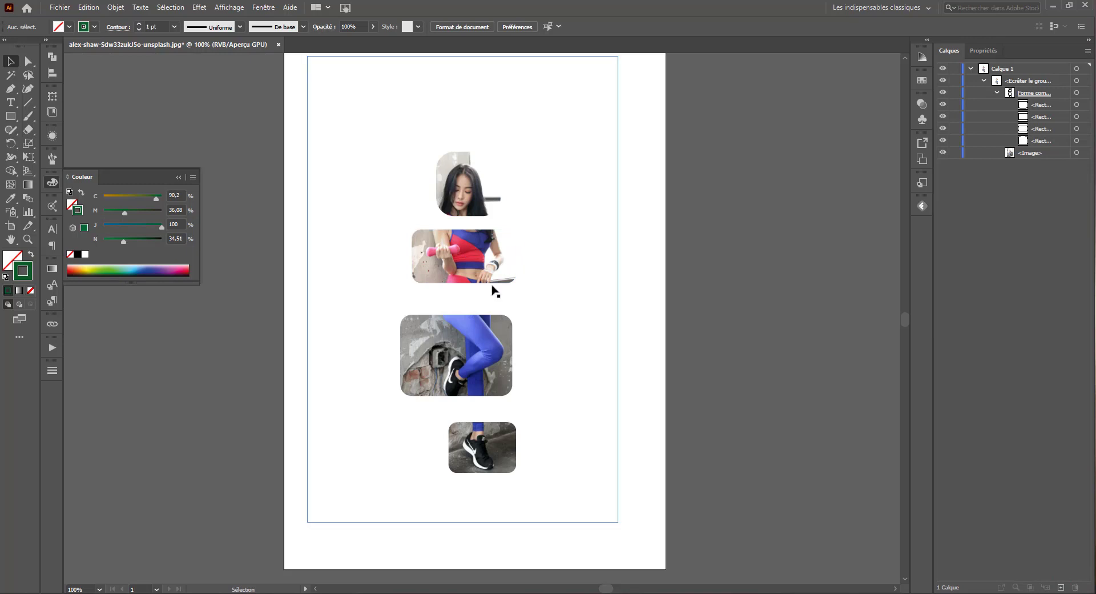
scroll(391, 306, up, 1)
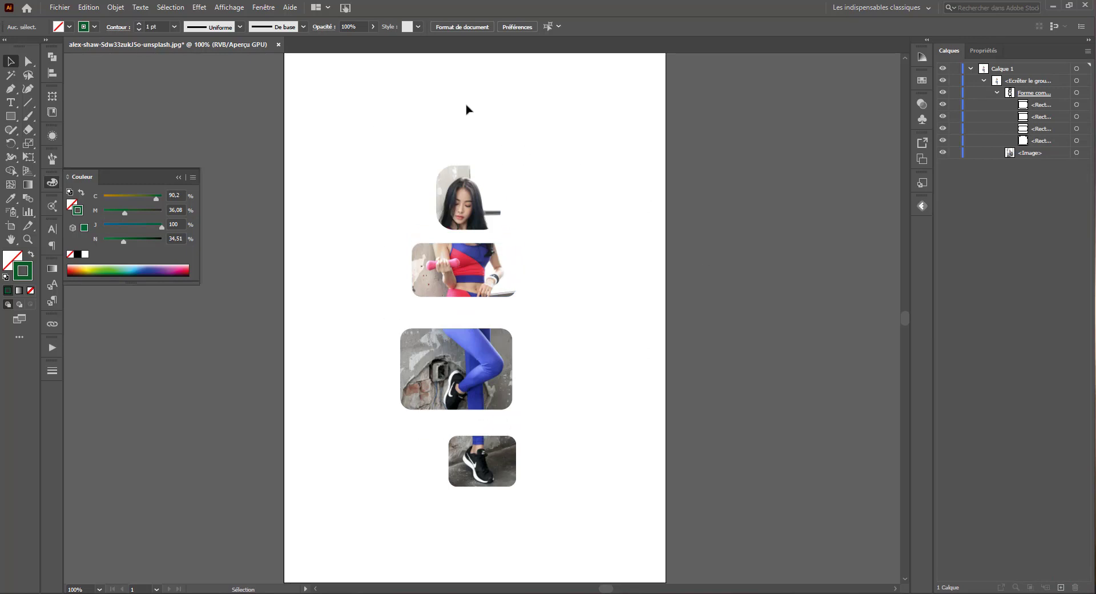